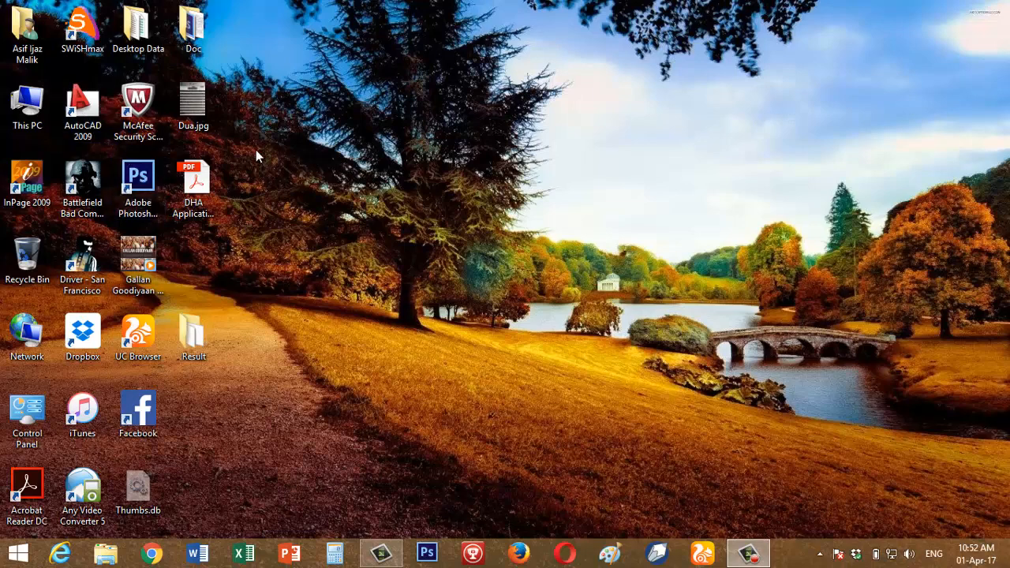
# Step: Launch AutoCAD 2009 from the desktop
pyautogui.click(91, 122)
pyautogui.rightClick(91, 122)
pyautogui.click(118, 96)
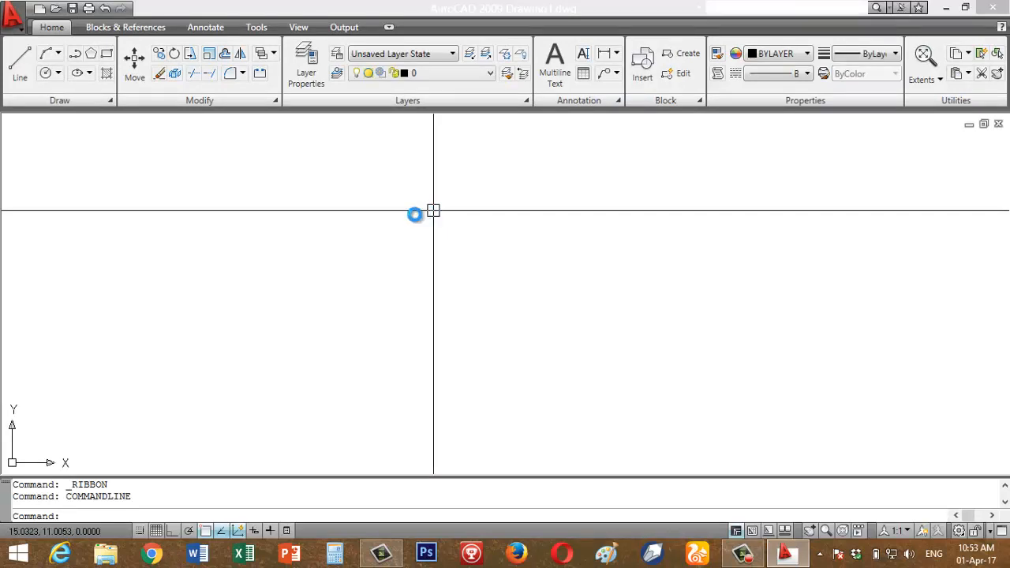
pyautogui.click(393, 200)
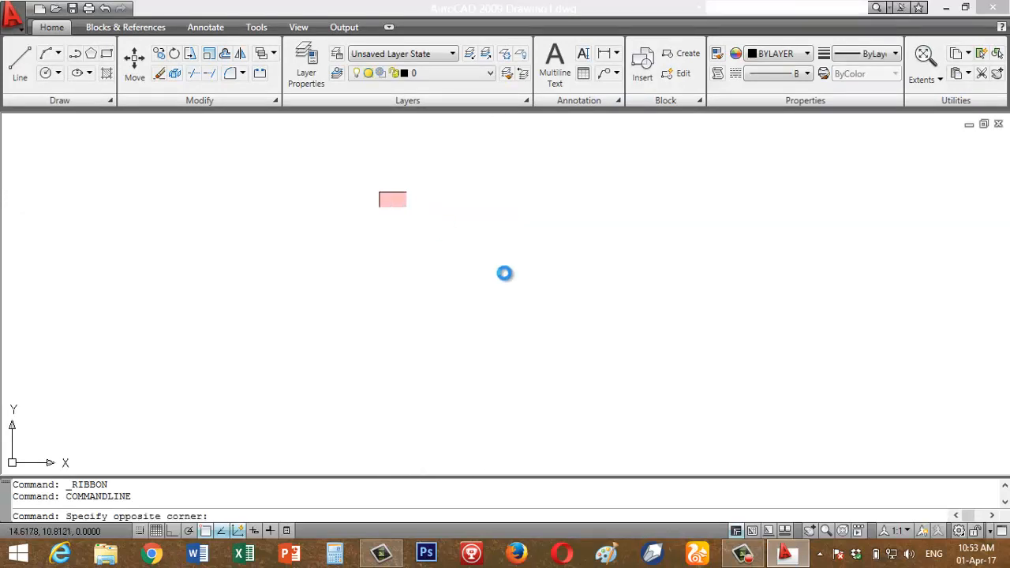
pyautogui.click(529, 292)
pyautogui.click(618, 318)
pyautogui.click(400, 218)
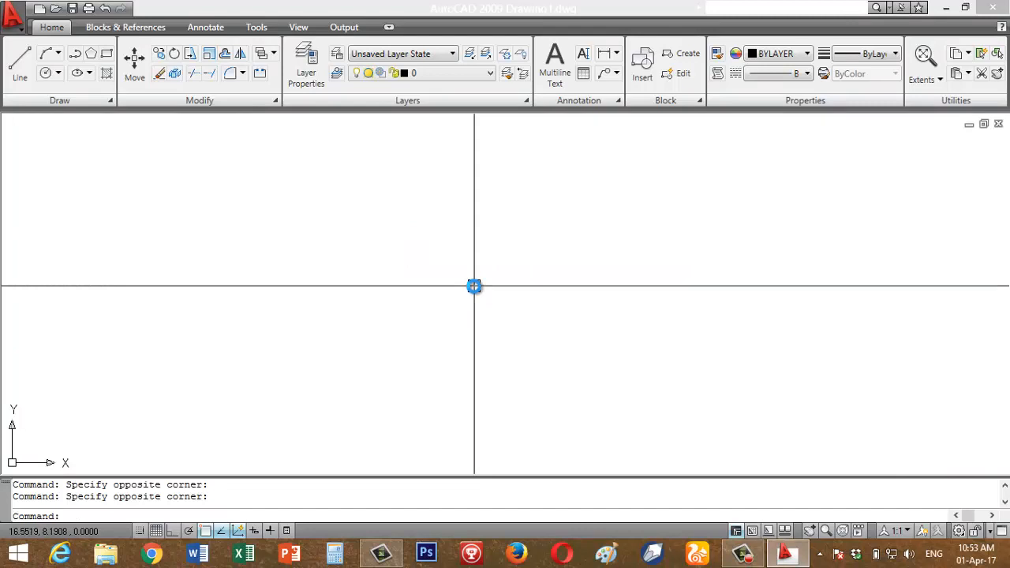
# Step: Set the drawing's length units to Architectural with a precision of 0'-0 1/8"
pyautogui.write('units')
pyautogui.press('Return')
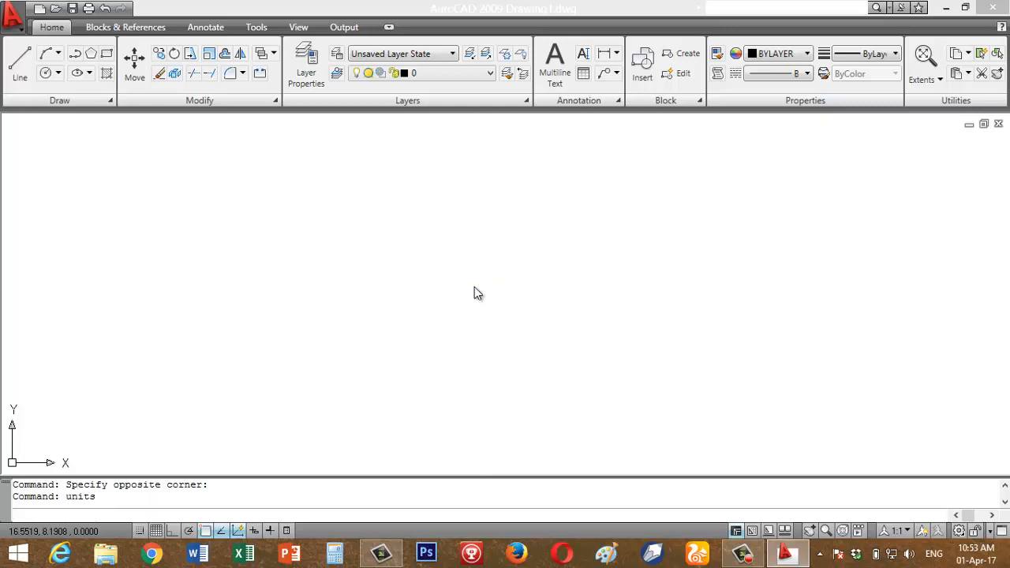
pyautogui.click(450, 184)
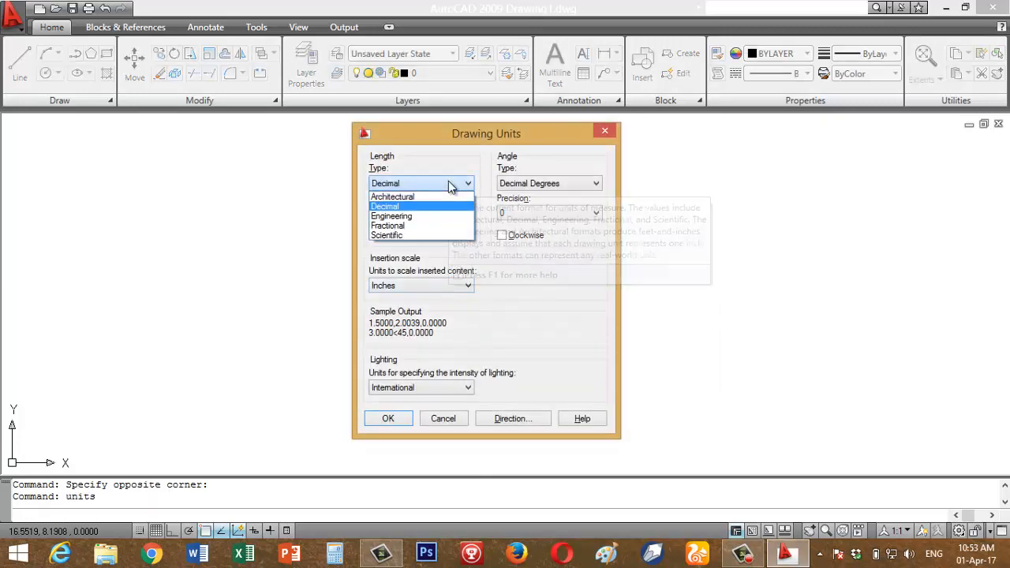
pyautogui.click(444, 198)
pyautogui.click(449, 214)
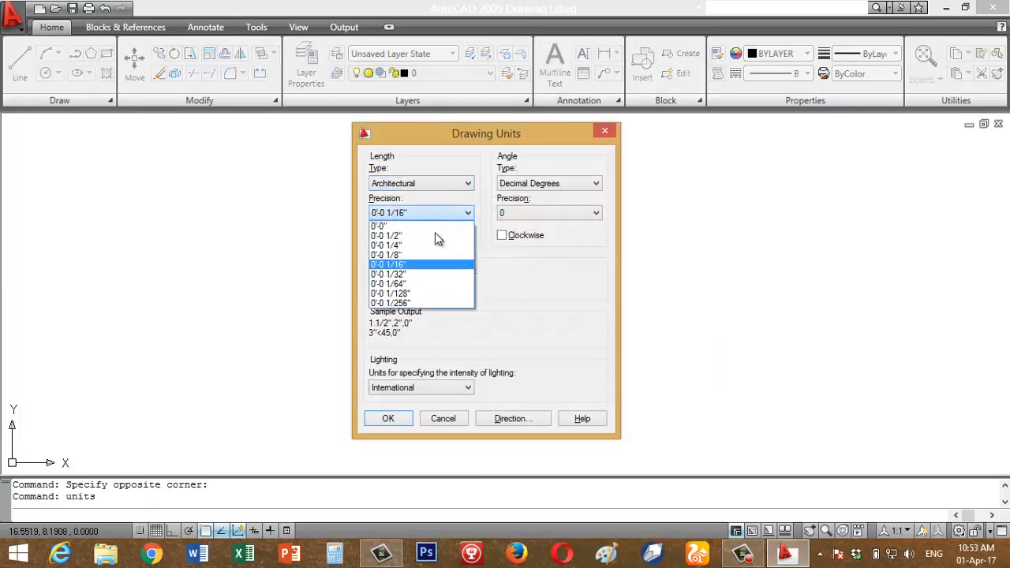
pyautogui.click(425, 255)
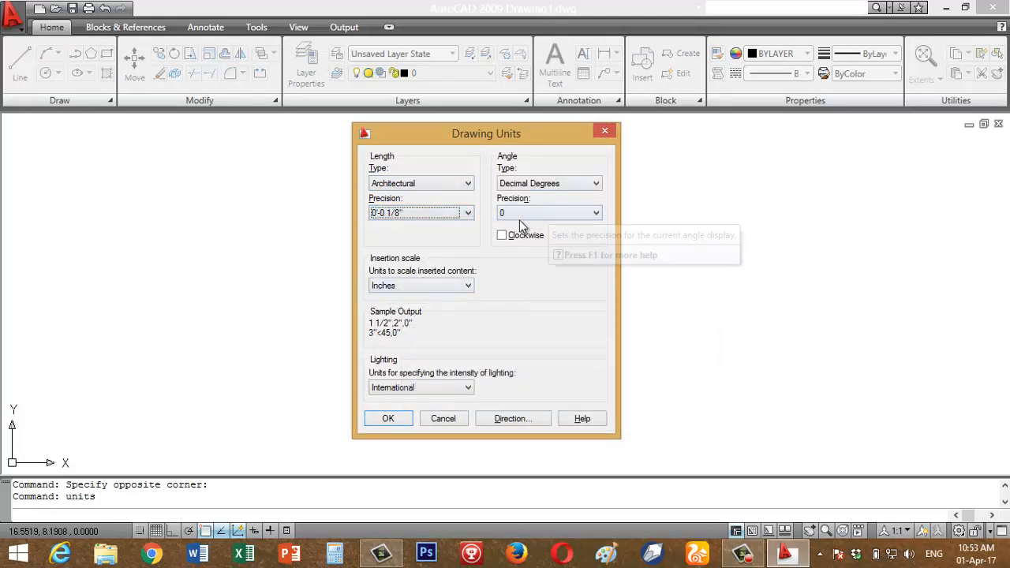
pyautogui.click(393, 420)
pyautogui.click(456, 218)
pyautogui.click(595, 315)
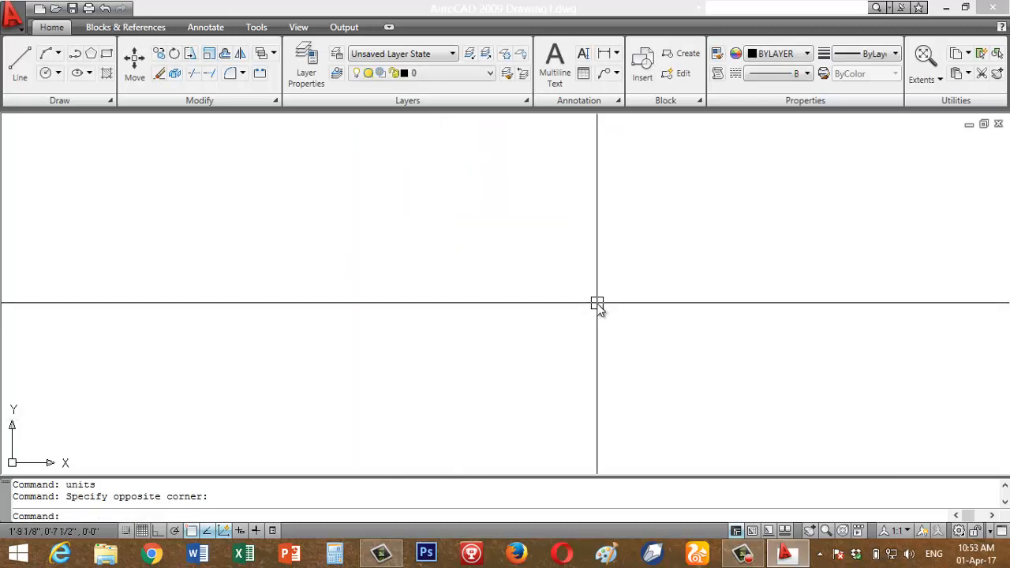
# Step: Set the model space limits with the default lower left corner and the upper right corner at 100',100'
pyautogui.write('limits')
pyautogui.press('Return')
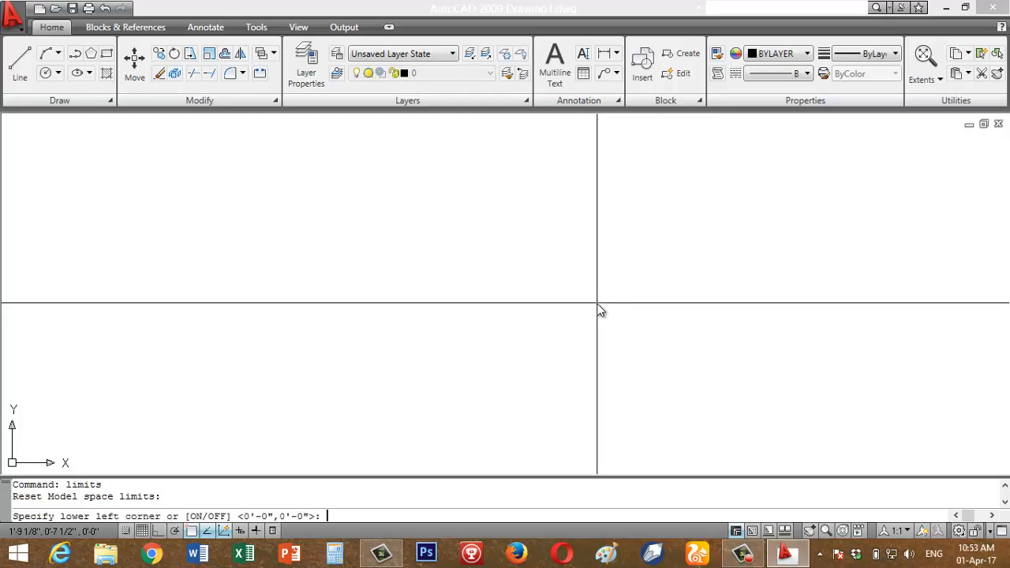
pyautogui.press('Return')
pyautogui.write('100')
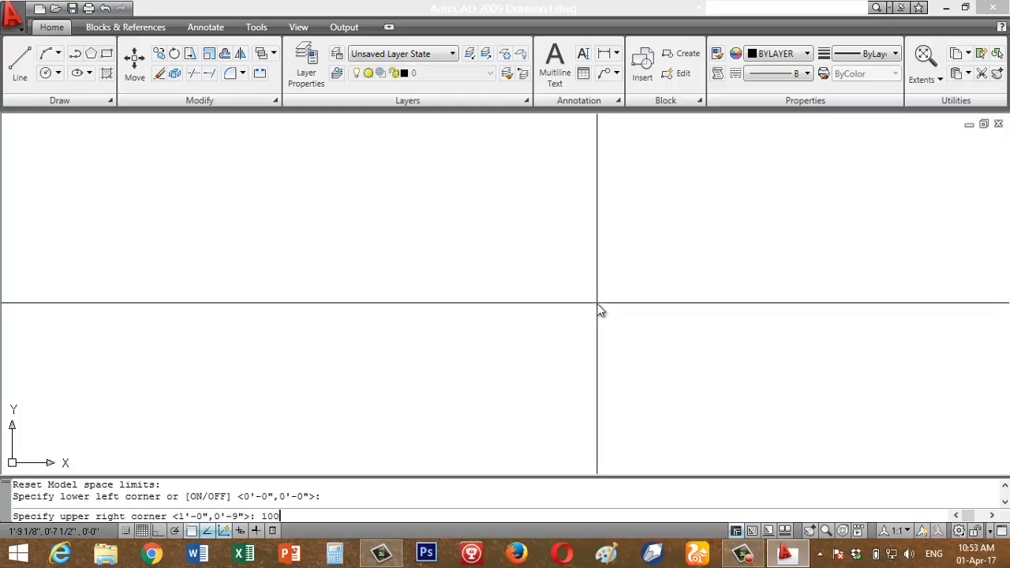
pyautogui.write("',100'")
pyautogui.press('Return')
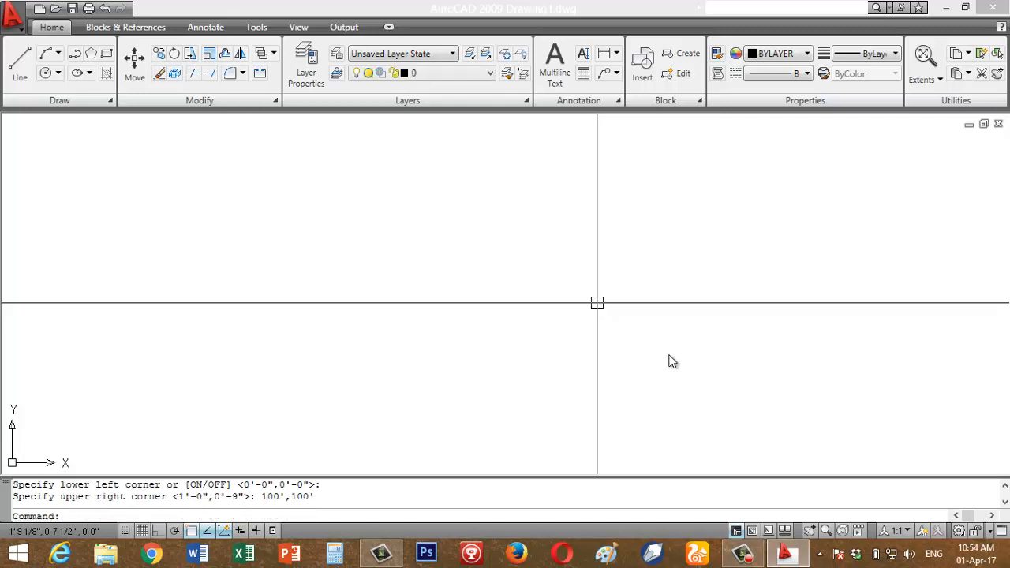
pyautogui.click(280, 224)
pyautogui.click(667, 382)
pyautogui.click(674, 348)
pyautogui.click(602, 299)
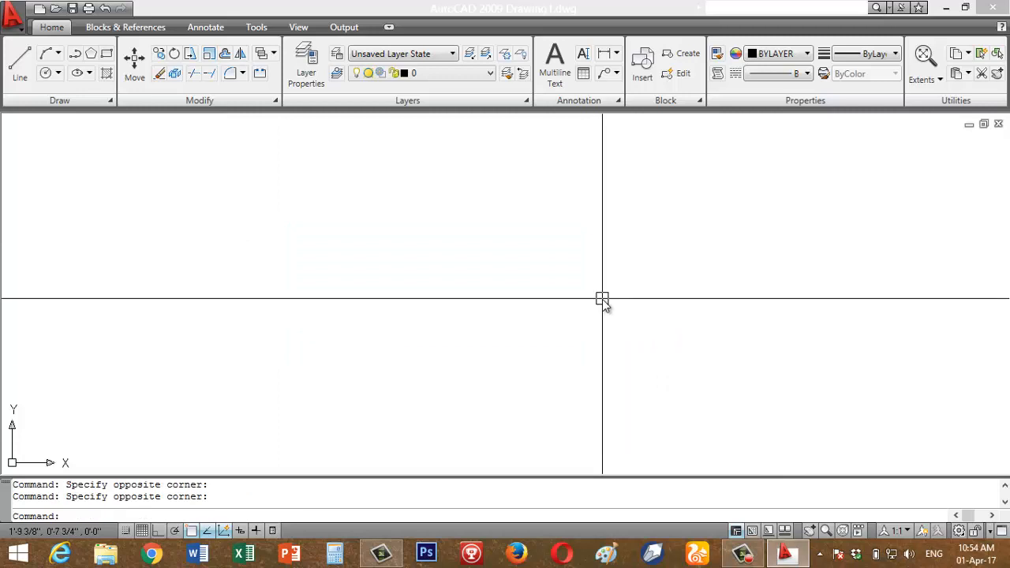
# Step: Zoom to All so the view covers the complete drawing limits
pyautogui.write('z')
pyautogui.press('Return')
pyautogui.write('a')
pyautogui.press('Return')
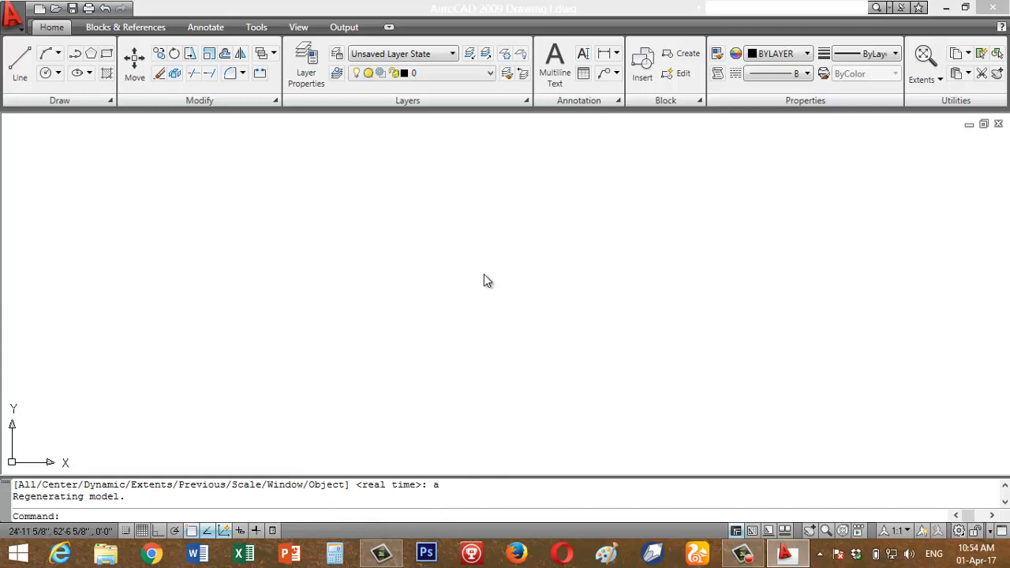
pyautogui.click(487, 280)
pyautogui.click(620, 345)
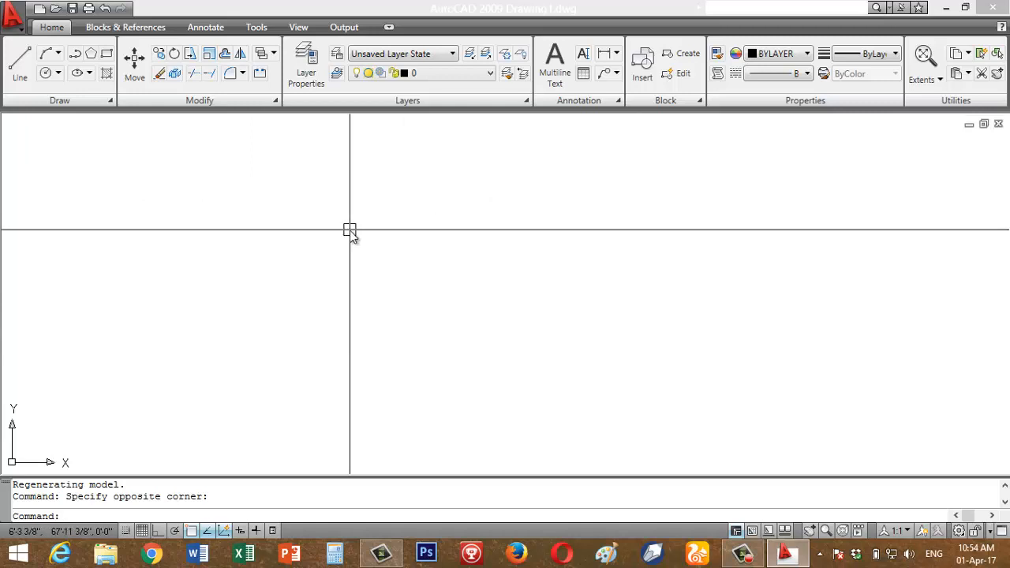
# Step: Draw a freehand zigzag of six connected, self-crossing line segments in the empty drawing
pyautogui.write('l')
pyautogui.press('Return')
pyautogui.click(297, 200)
pyautogui.click(685, 243)
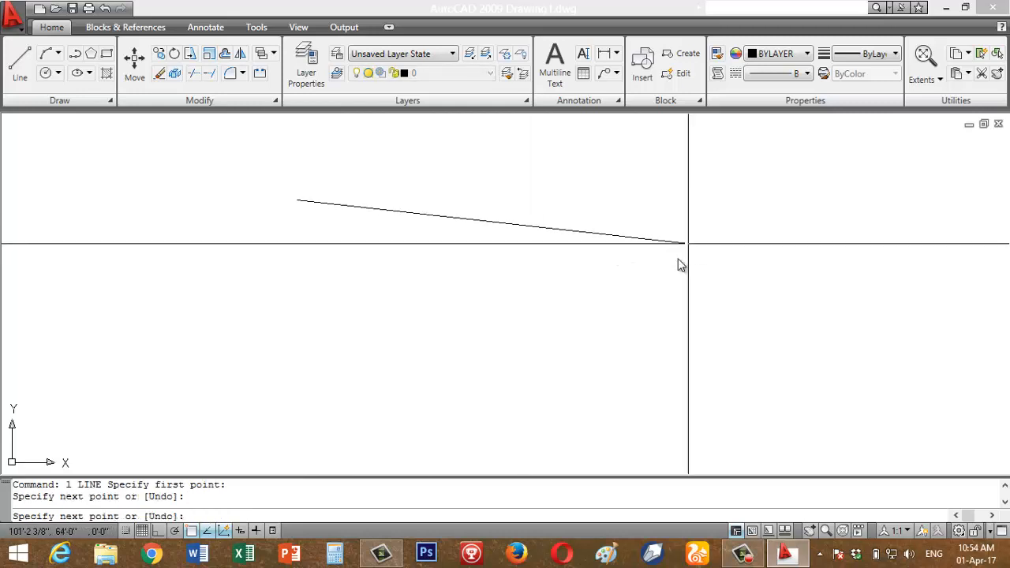
pyautogui.click(587, 331)
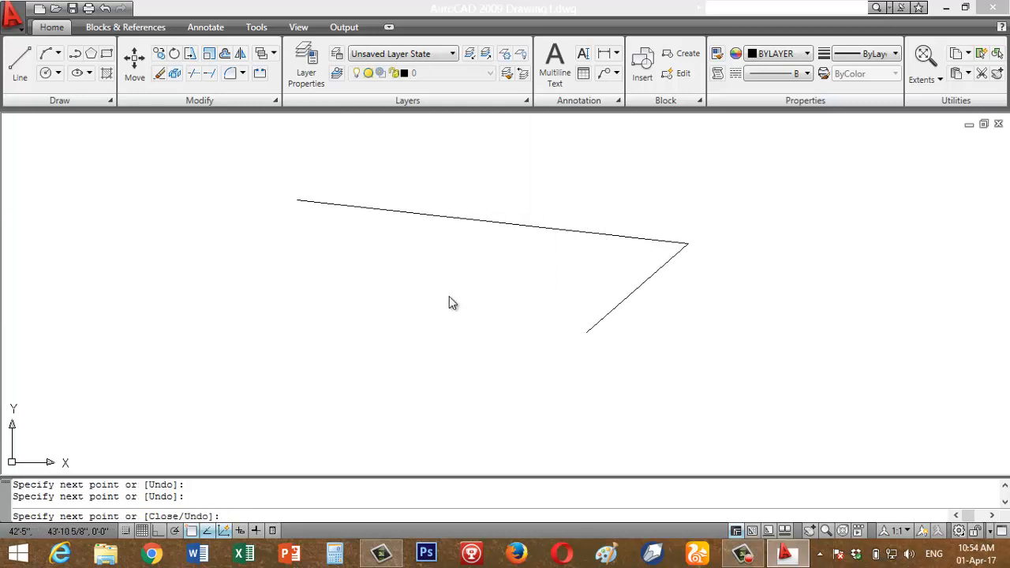
pyautogui.click(432, 285)
pyautogui.click(483, 179)
pyautogui.click(525, 285)
pyautogui.click(384, 367)
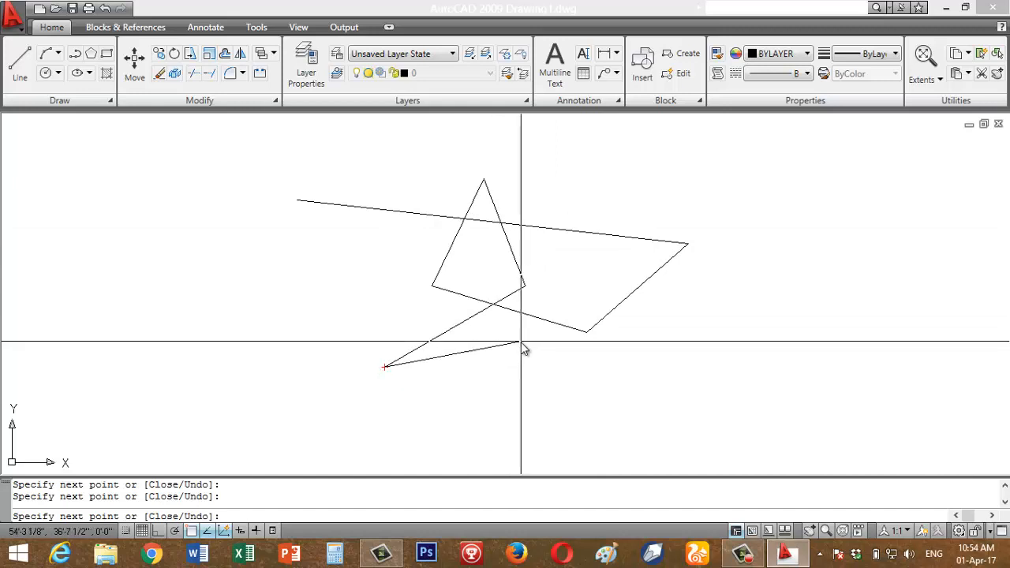
pyautogui.press('Escape')
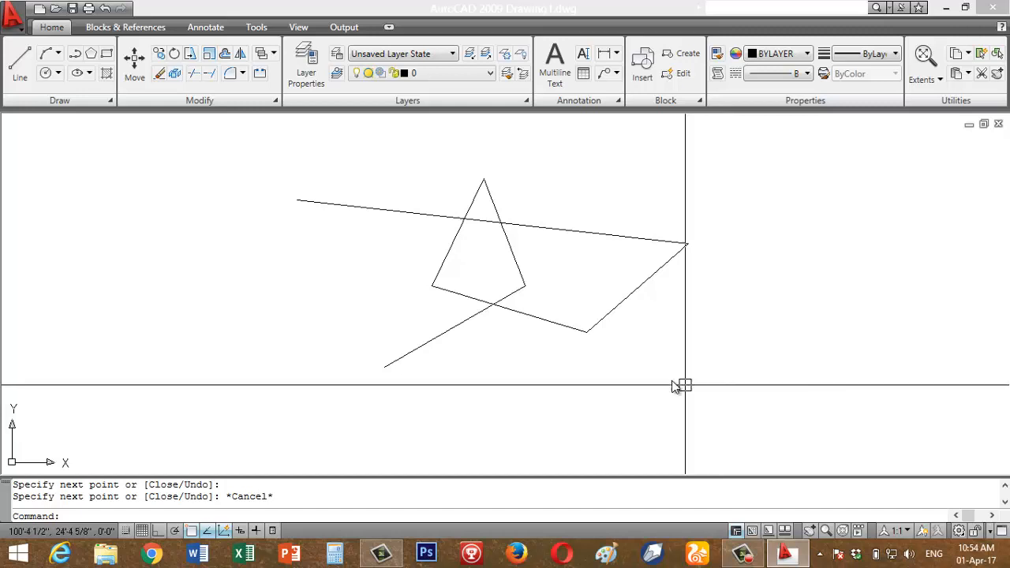
# Step: Move all six lines of the zigzag figure horizontally into the empty space to the right of their original place
pyautogui.scroll(-3, 602, 243)
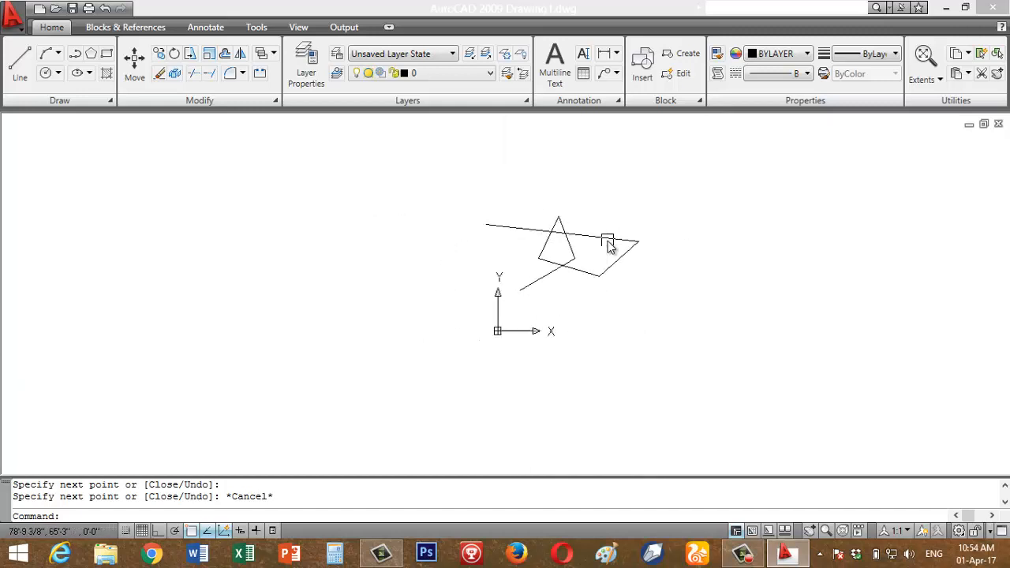
pyautogui.moveTo(545, 260); pyautogui.dragTo(441, 255, button='middle')
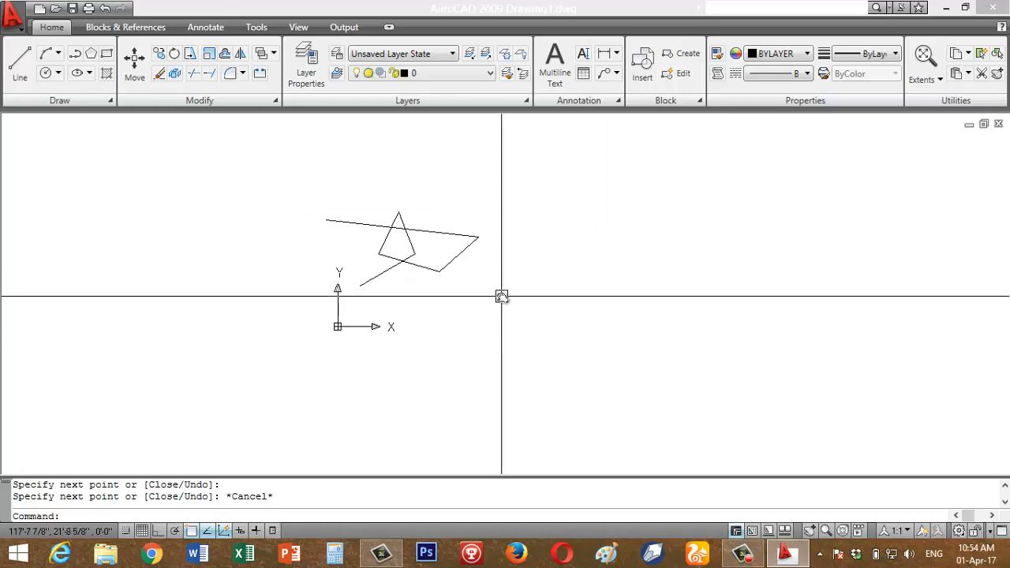
pyautogui.write('m')
pyautogui.press('Return')
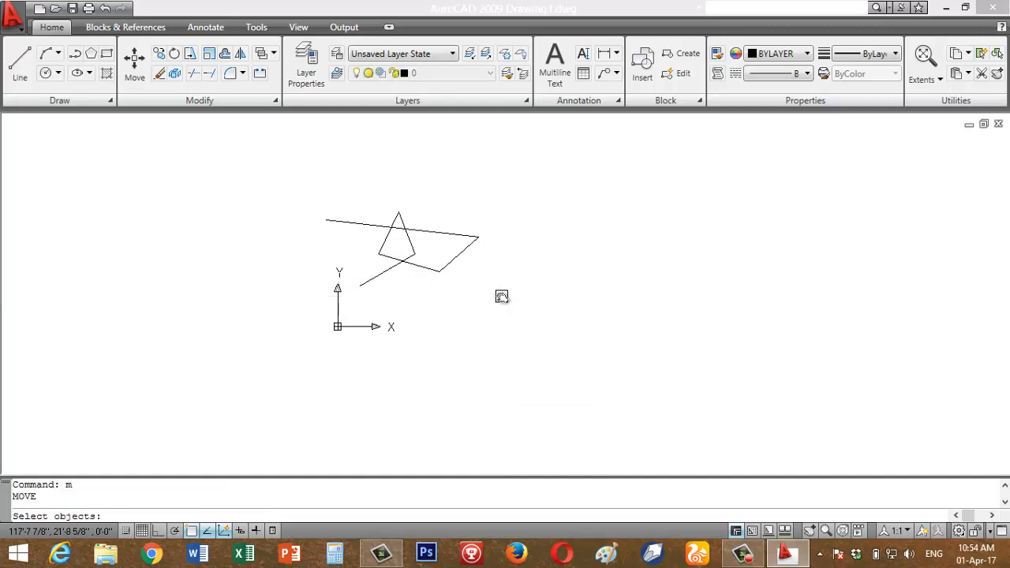
pyautogui.click(510, 312)
pyautogui.click(318, 196)
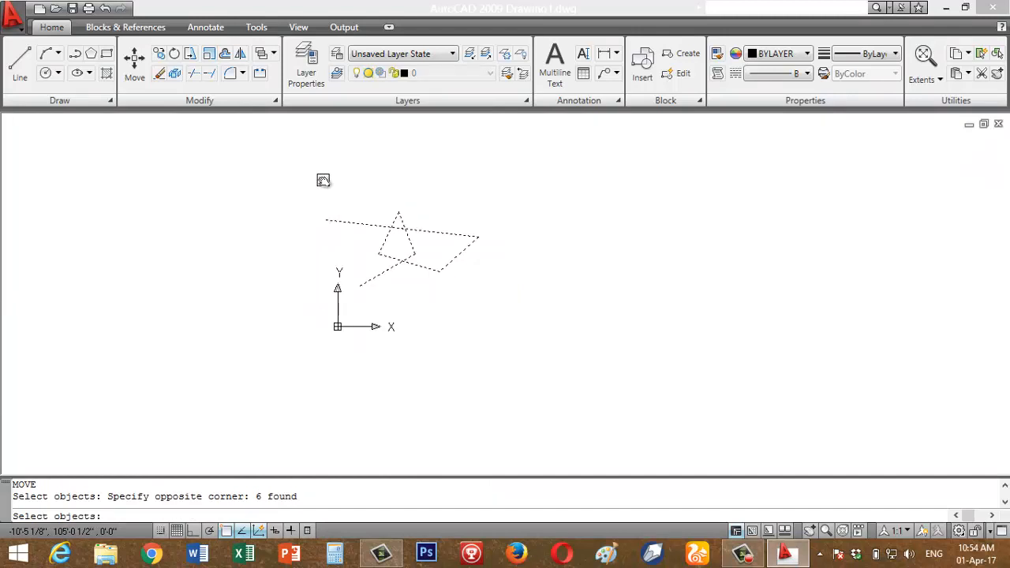
pyautogui.press('Return')
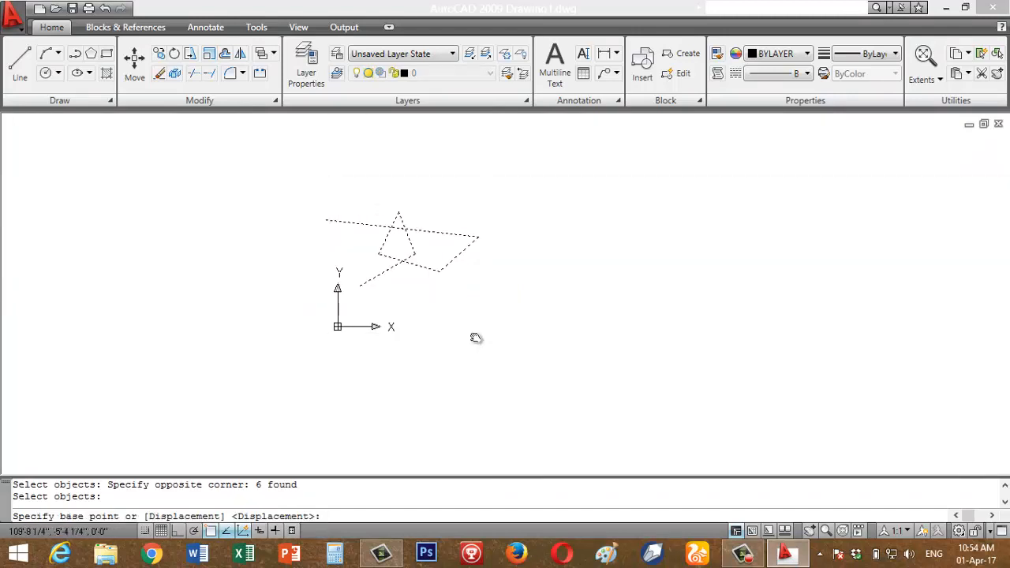
pyautogui.click(400, 249)
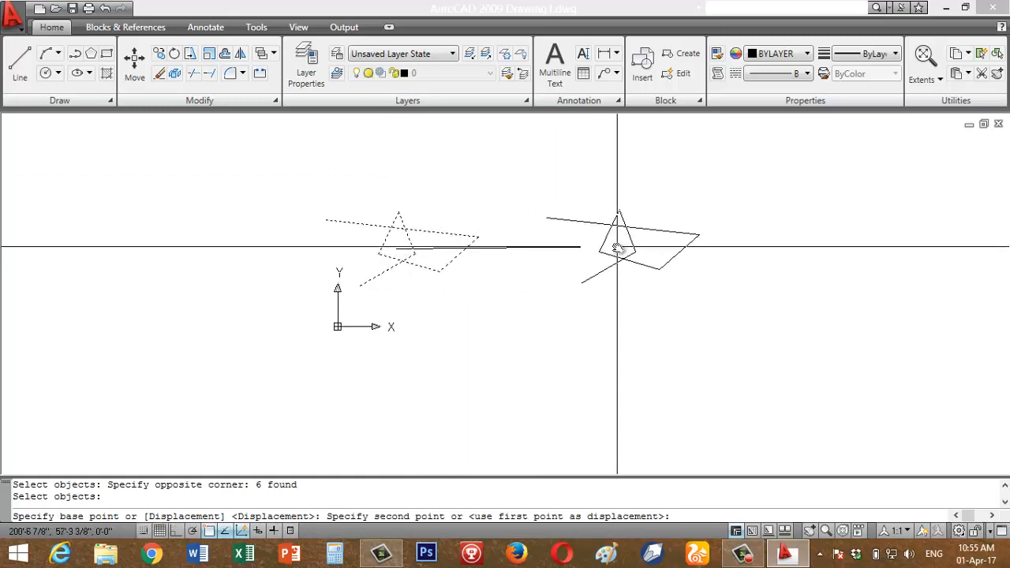
pyautogui.click(618, 247)
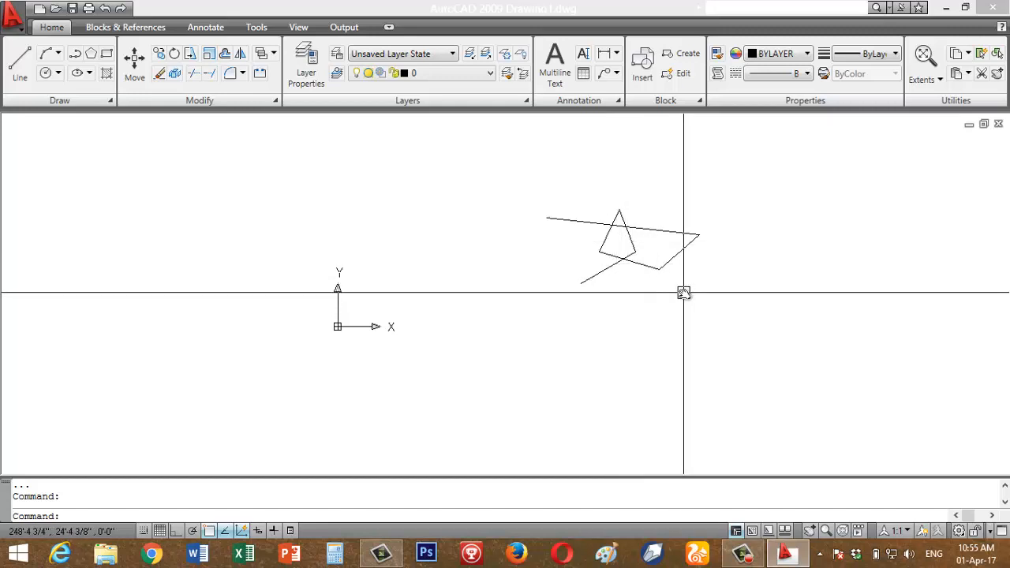
# Step: Move the whole zigzag figure back beside the origin, using a base point near the crossing of its lower lines
pyautogui.press('Return')
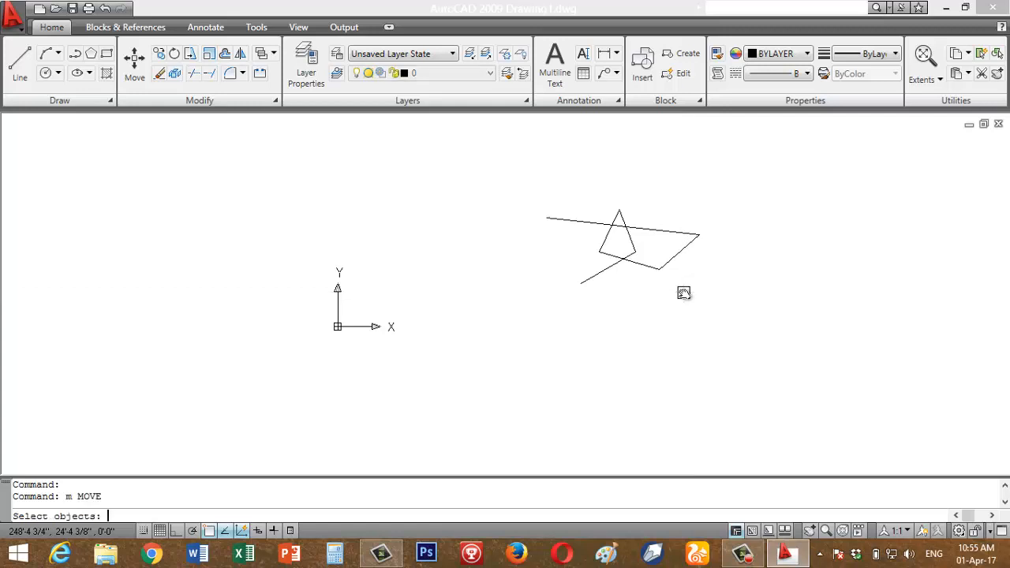
pyautogui.click(712, 290)
pyautogui.click(525, 183)
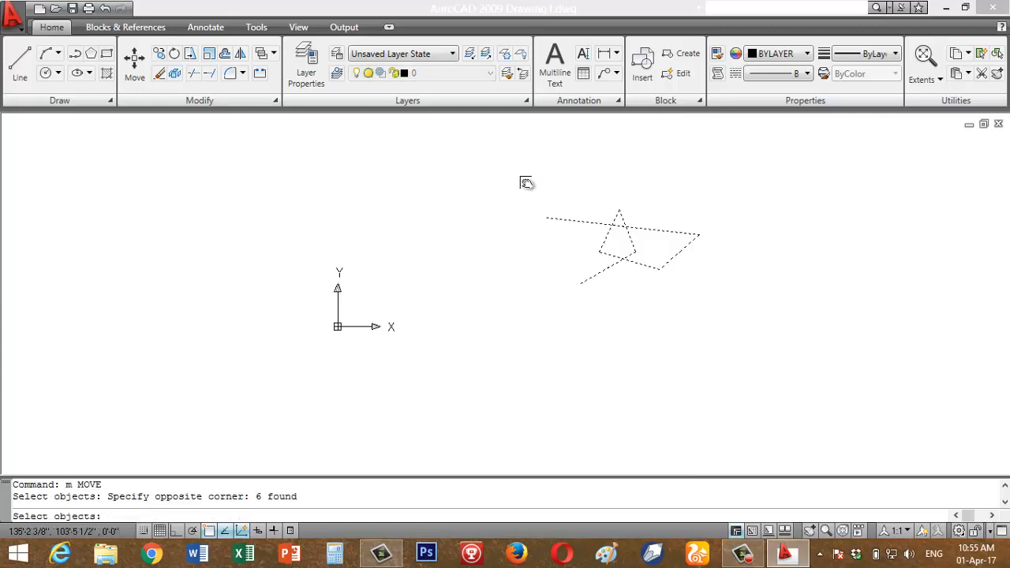
pyautogui.press('Return')
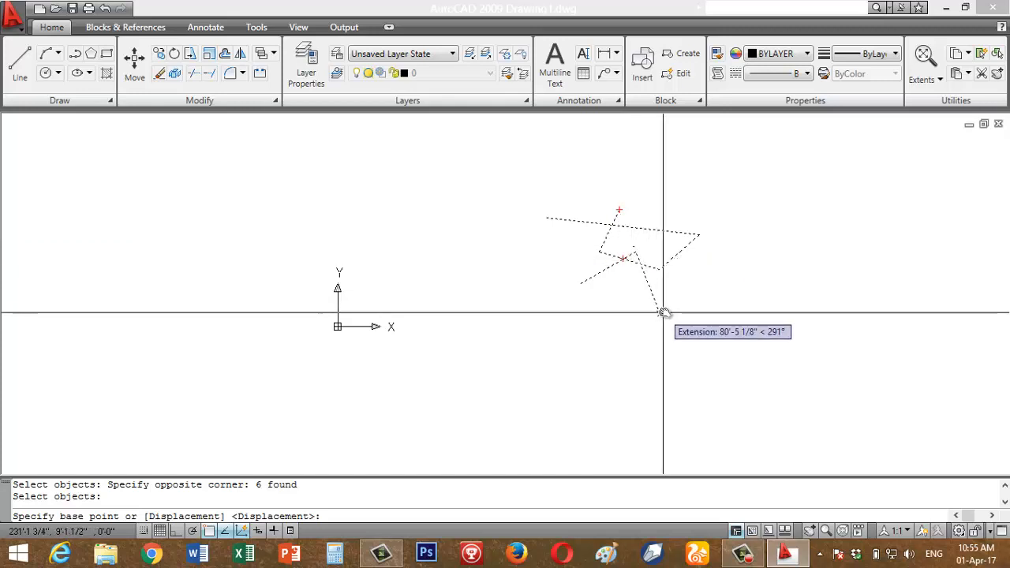
pyautogui.click(623, 264)
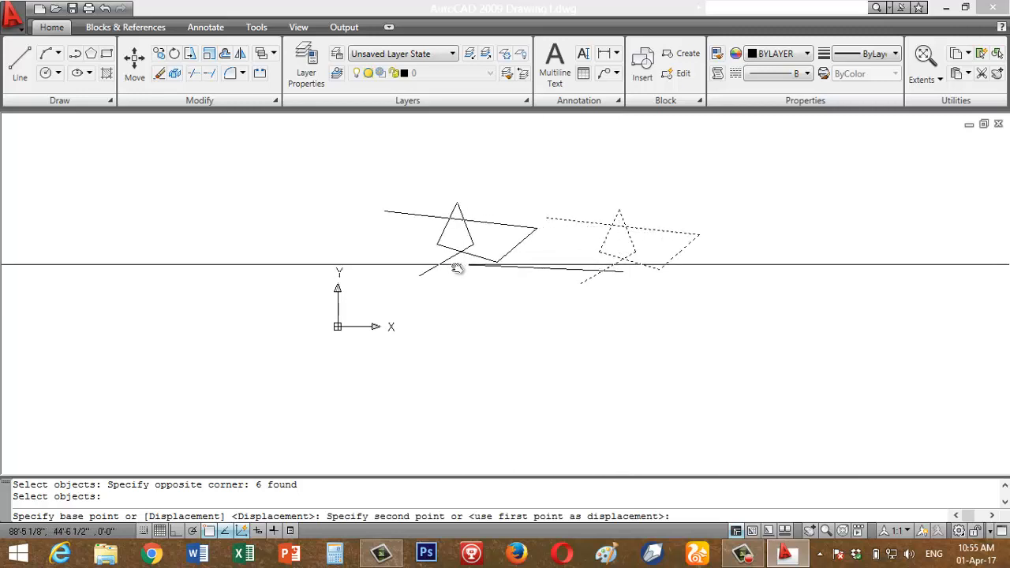
pyautogui.click(414, 278)
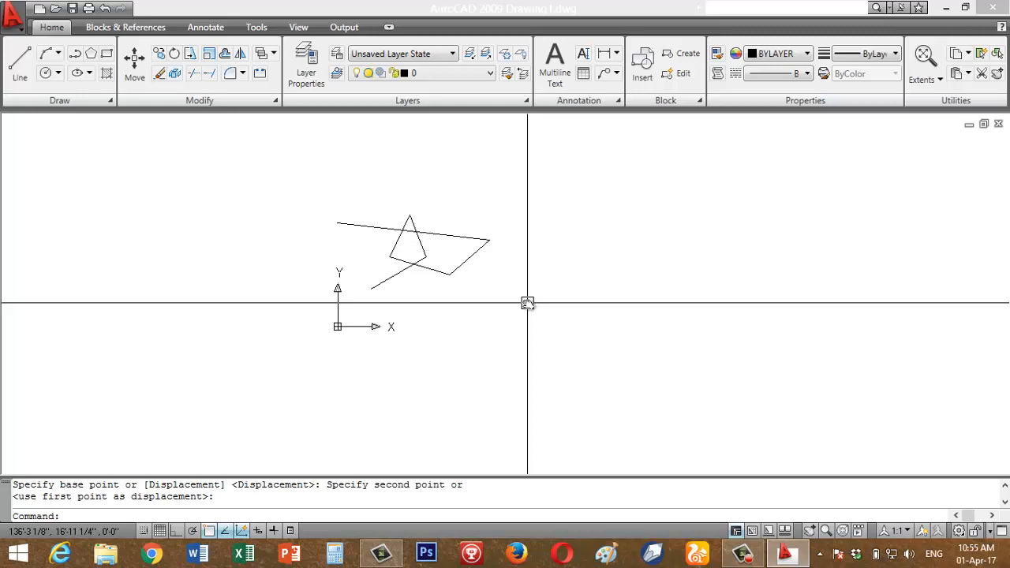
# Step: Copy the whole zigzag from the crossing of its lower lines to two places, one across to the right and one below
pyautogui.write('co')
pyautogui.press('Return')
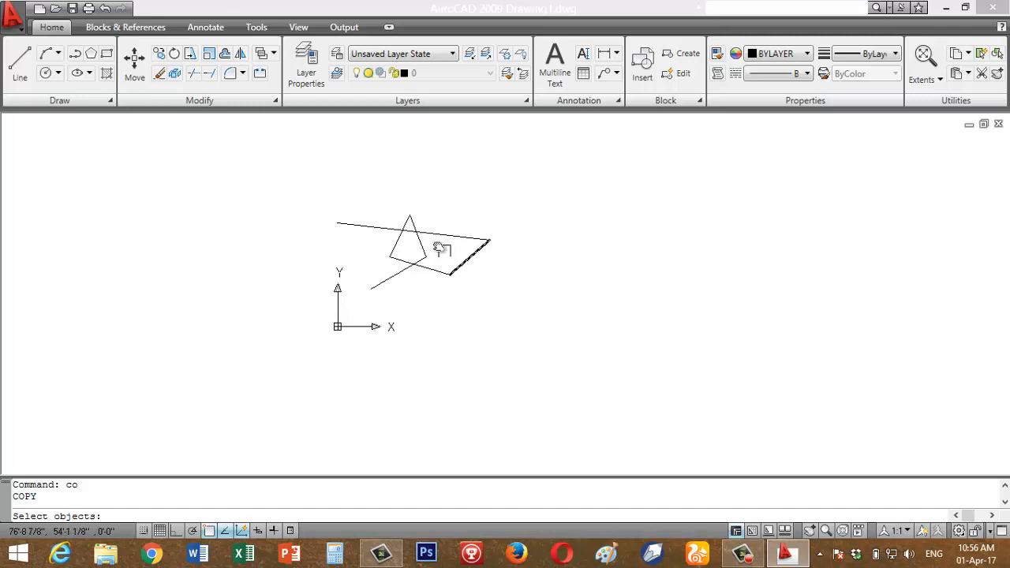
pyautogui.click(518, 169)
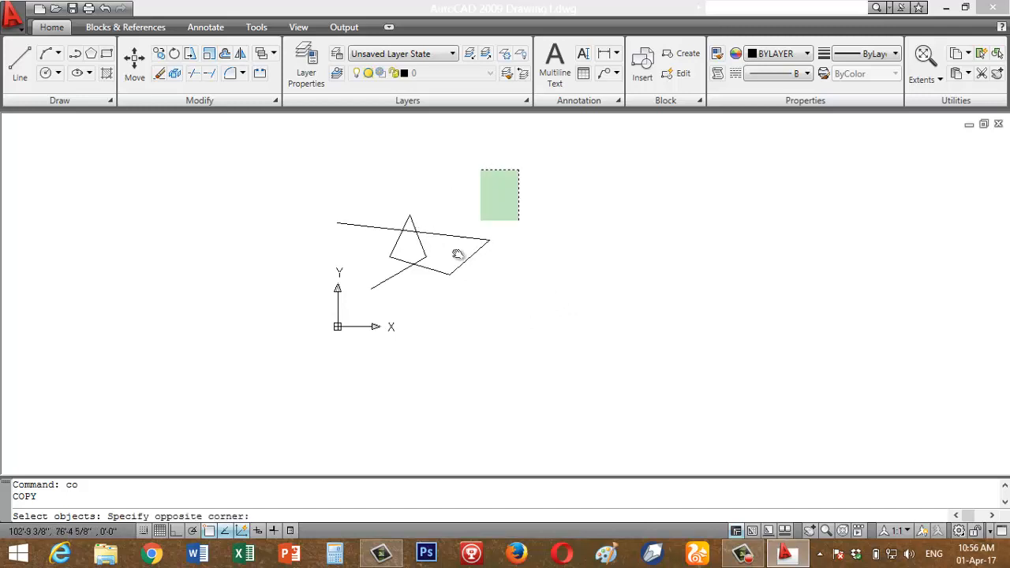
pyautogui.click(300, 319)
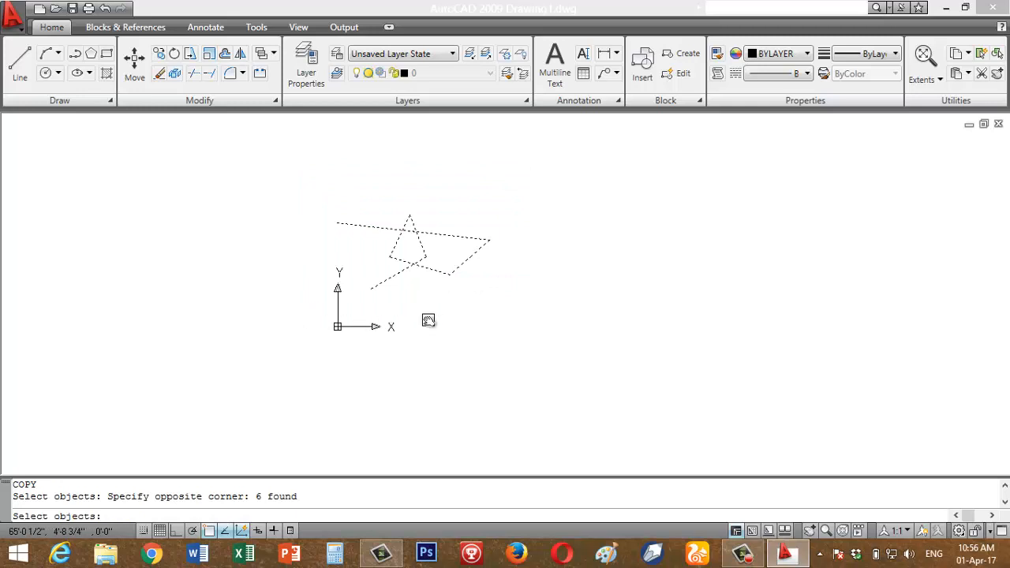
pyautogui.press('Return')
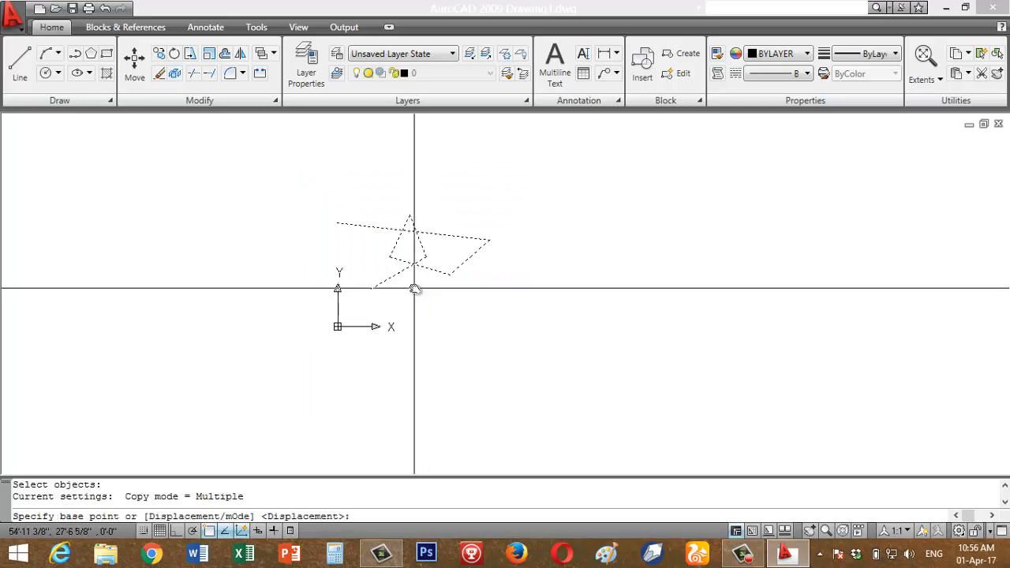
pyautogui.click(410, 264)
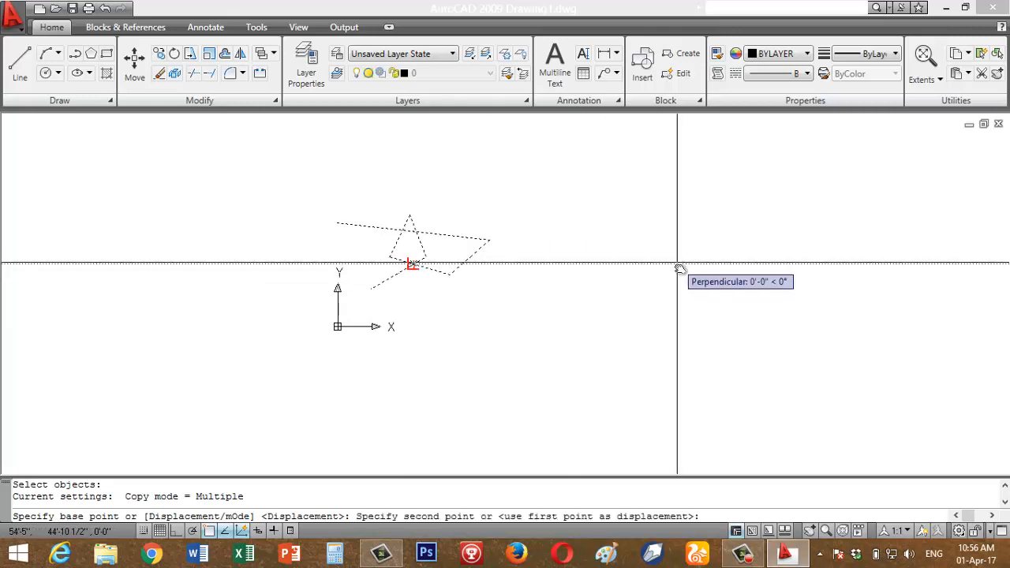
pyautogui.click(691, 288)
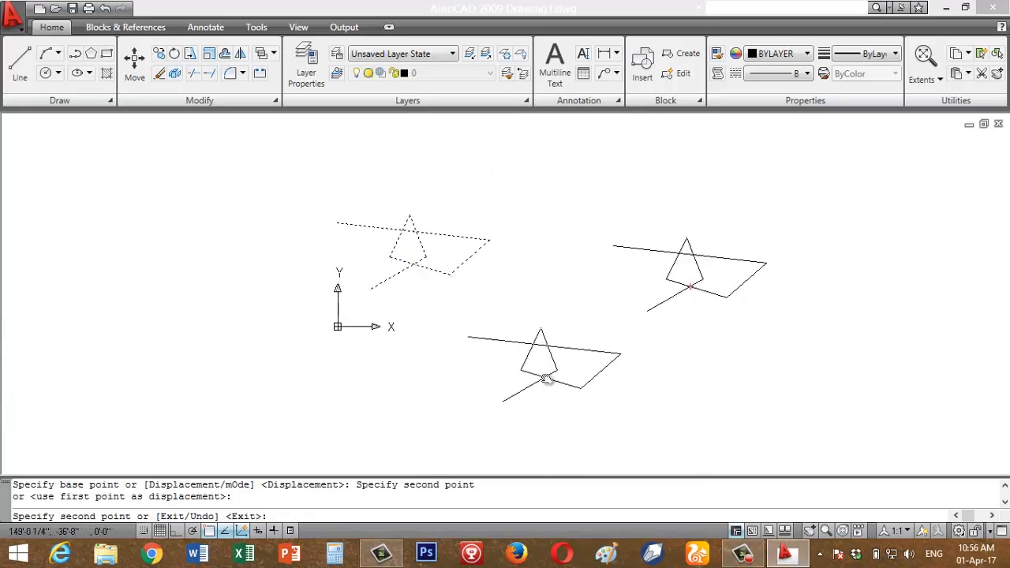
pyautogui.click(546, 378)
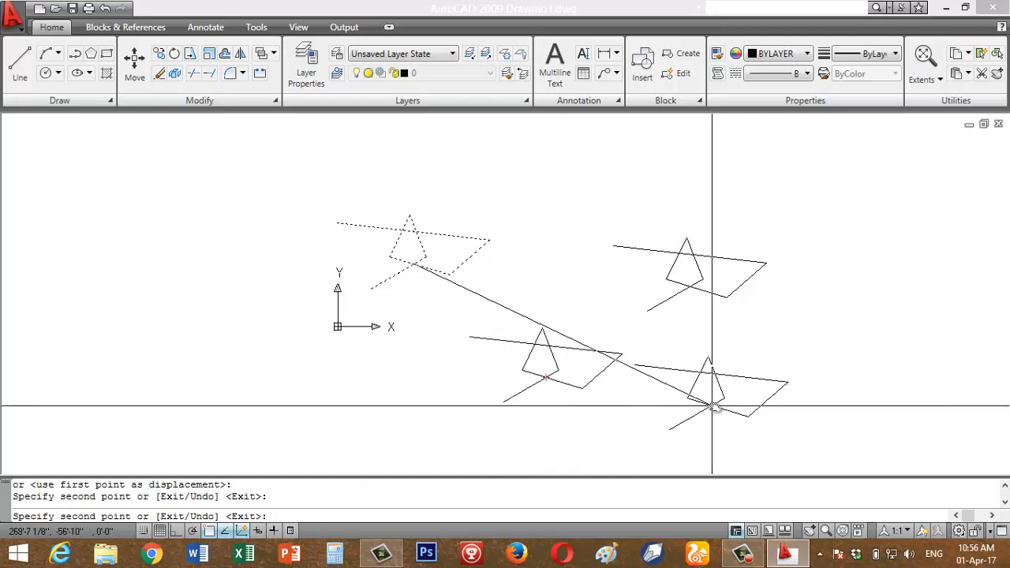
pyautogui.press('Escape')
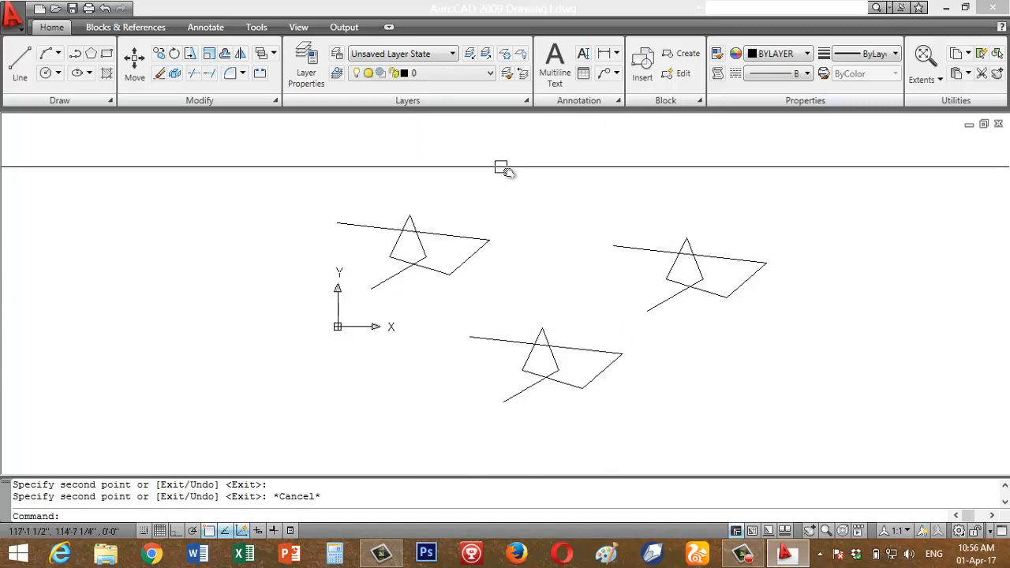
# Step: Erase both copied zigzag figures, keeping the original beside the origin
pyautogui.click(789, 209)
pyautogui.click(507, 418)
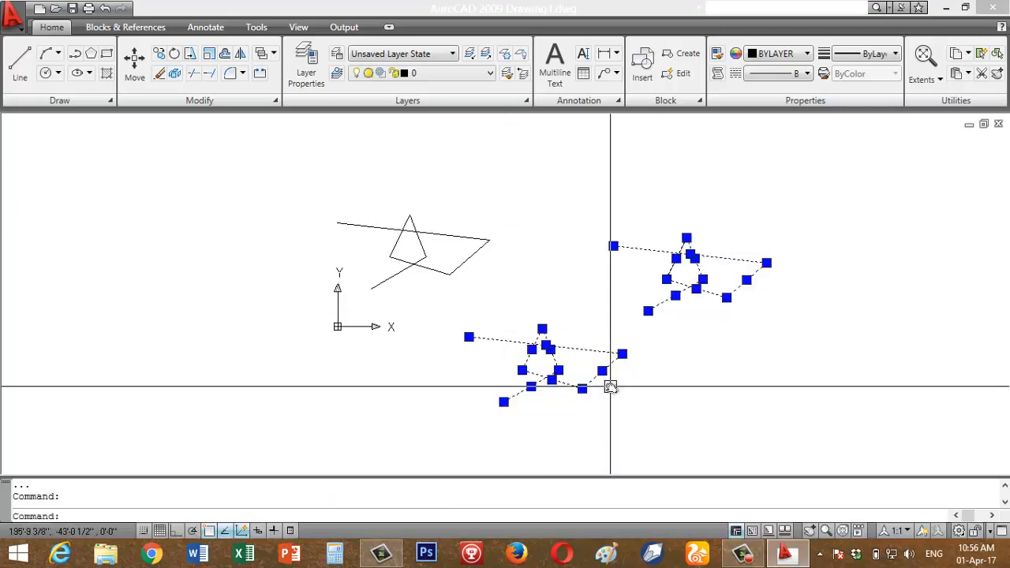
pyautogui.press('Delete')
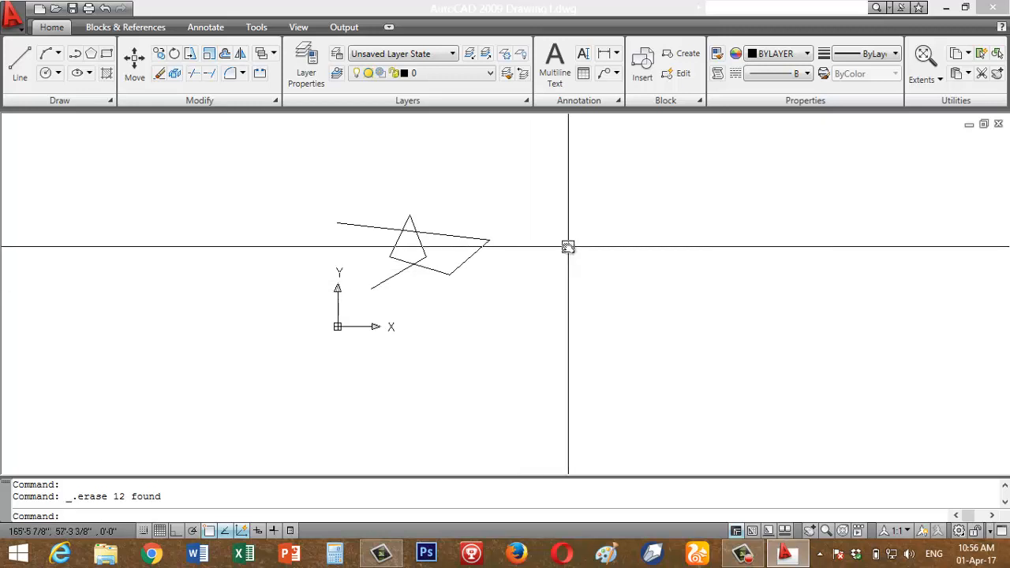
pyautogui.click(561, 181)
pyautogui.click(759, 334)
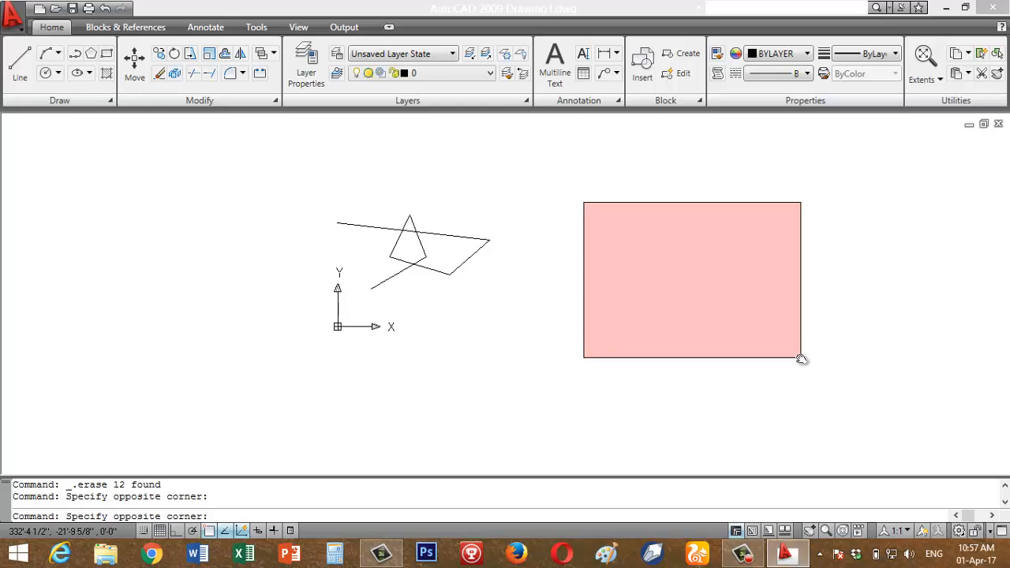
pyautogui.click(801, 359)
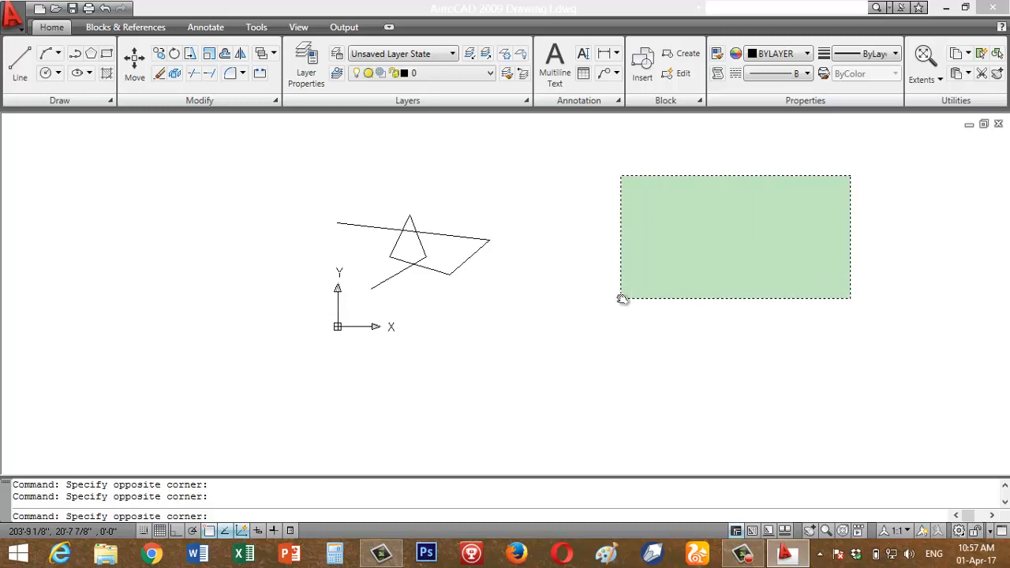
pyautogui.click(622, 299)
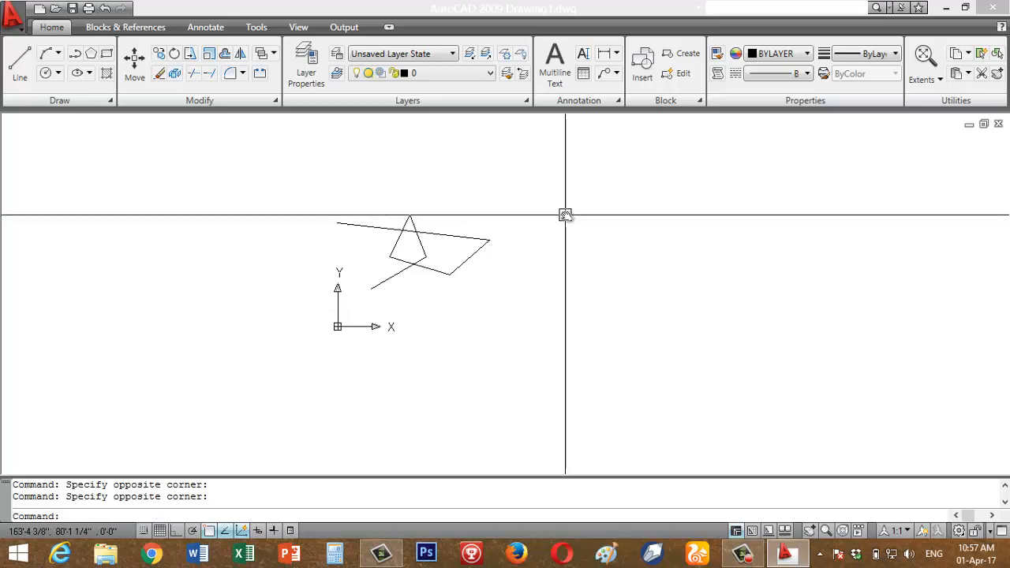
pyautogui.click(762, 250)
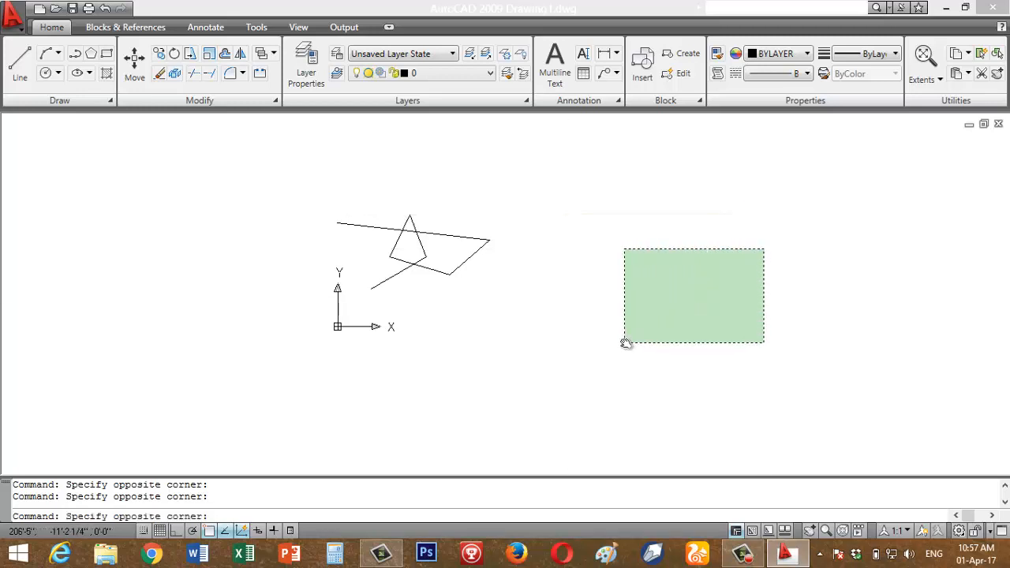
pyautogui.click(625, 342)
pyautogui.click(585, 358)
pyautogui.click(772, 242)
pyautogui.click(636, 228)
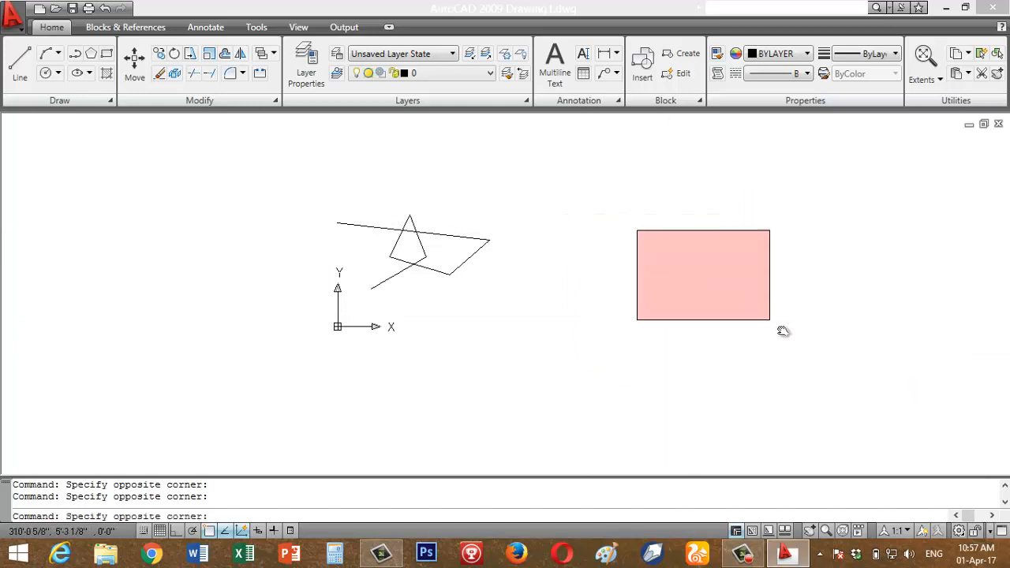
pyautogui.click(785, 335)
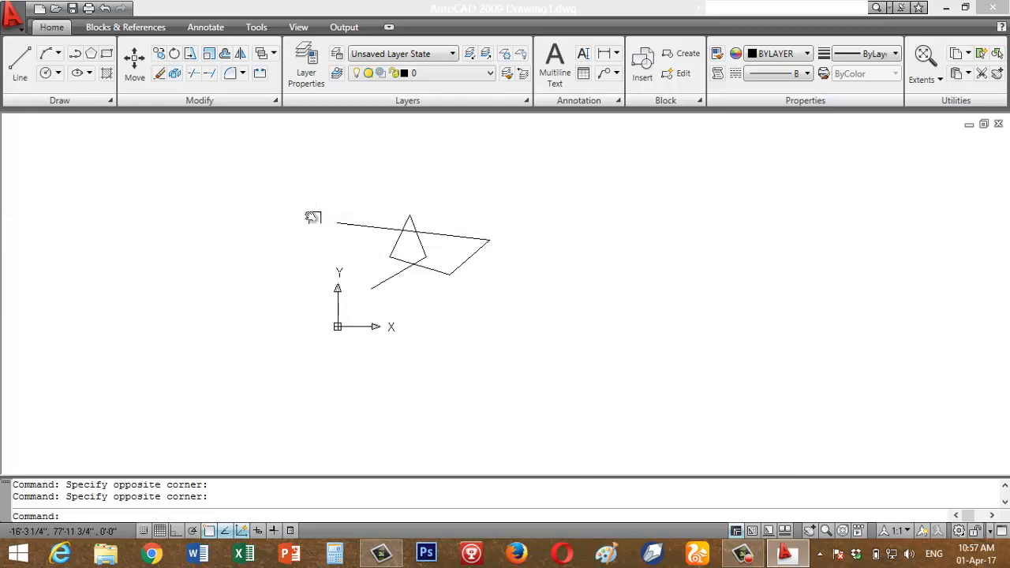
pyautogui.scroll(3, 312, 211)
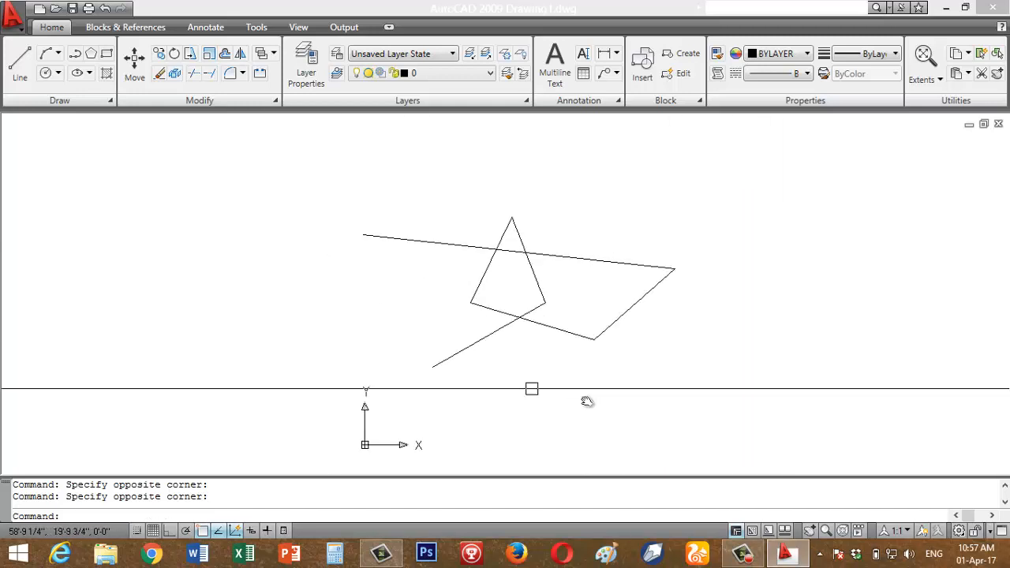
pyautogui.click(834, 189)
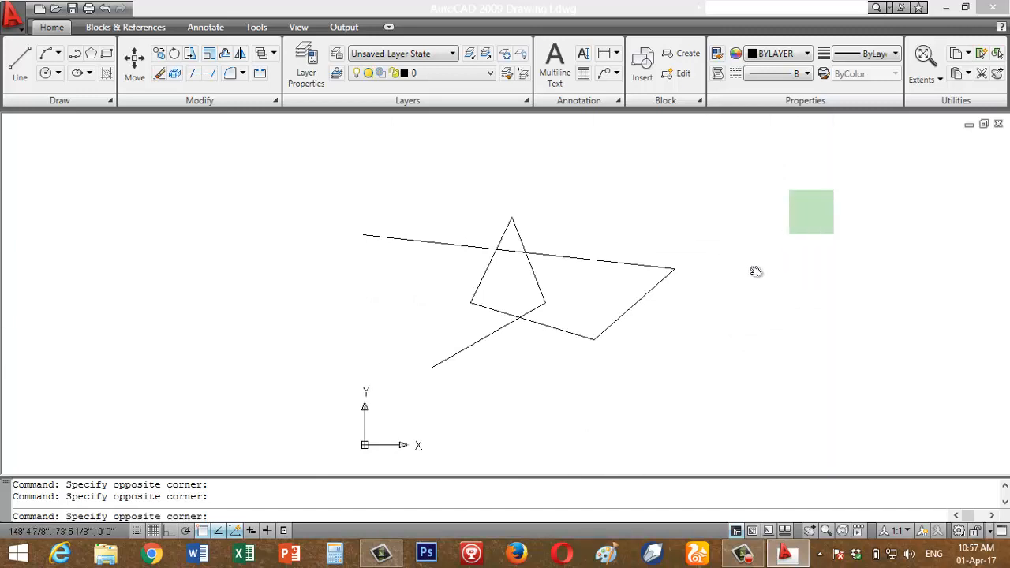
pyautogui.click(735, 307)
pyautogui.click(743, 201)
pyautogui.click(892, 322)
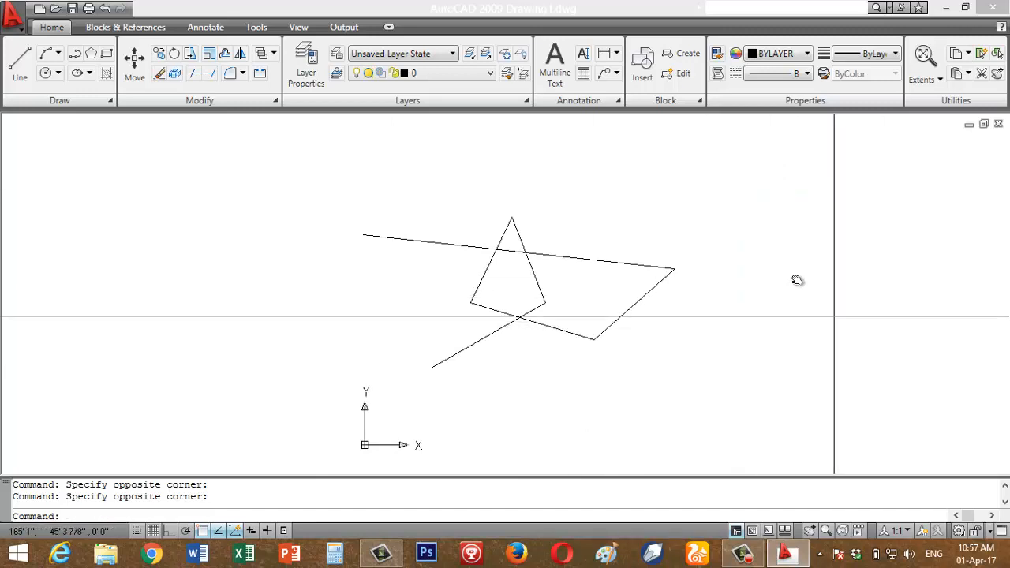
pyautogui.click(759, 211)
pyautogui.click(895, 341)
pyautogui.click(900, 204)
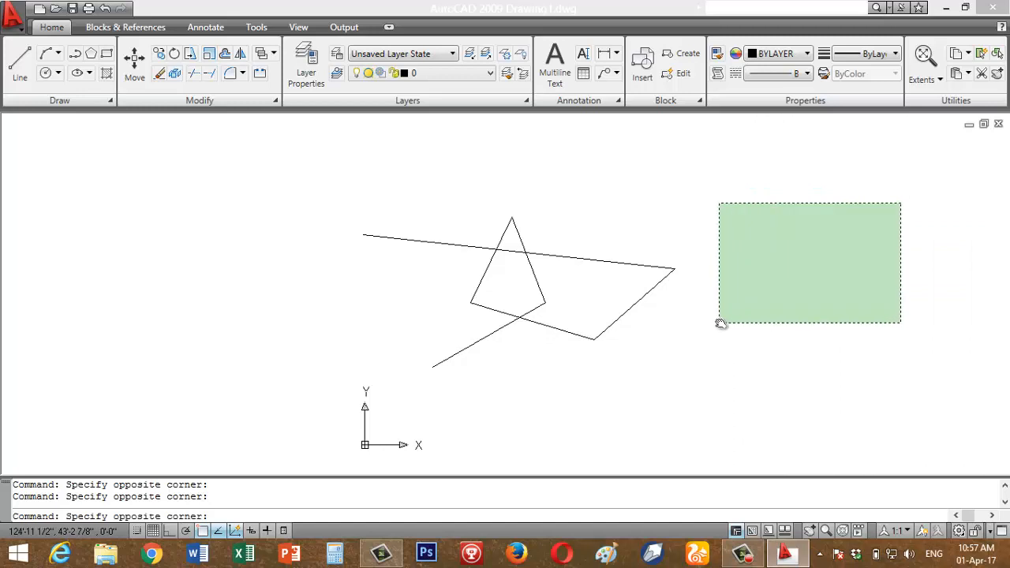
pyautogui.click(721, 323)
pyautogui.click(731, 192)
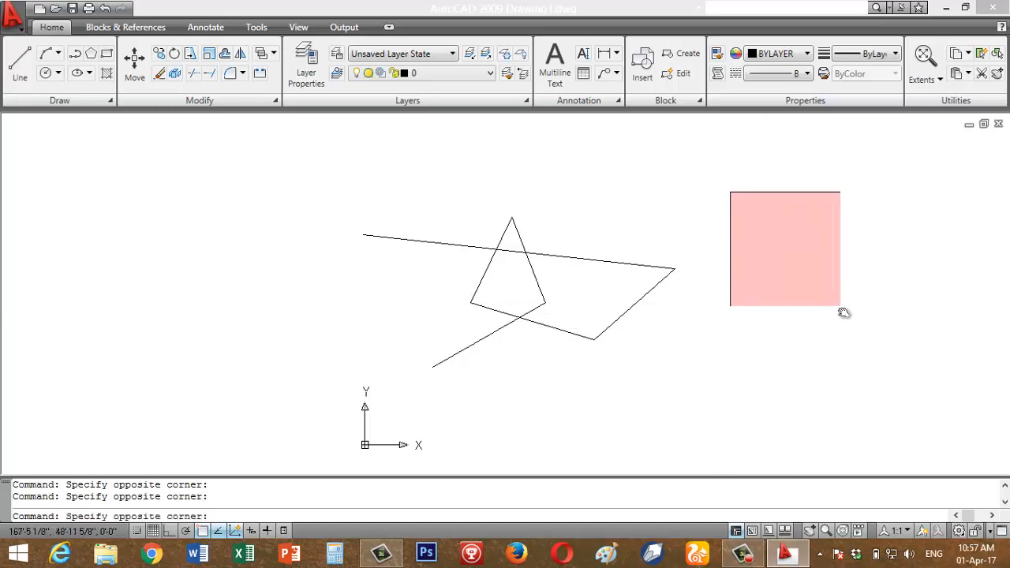
pyautogui.click(858, 329)
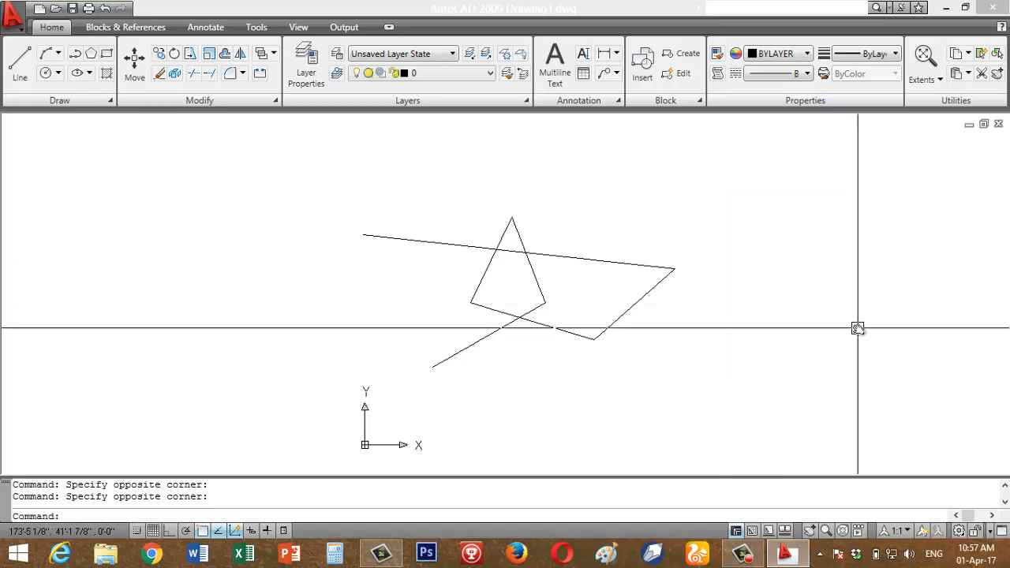
pyautogui.click(750, 202)
pyautogui.click(895, 341)
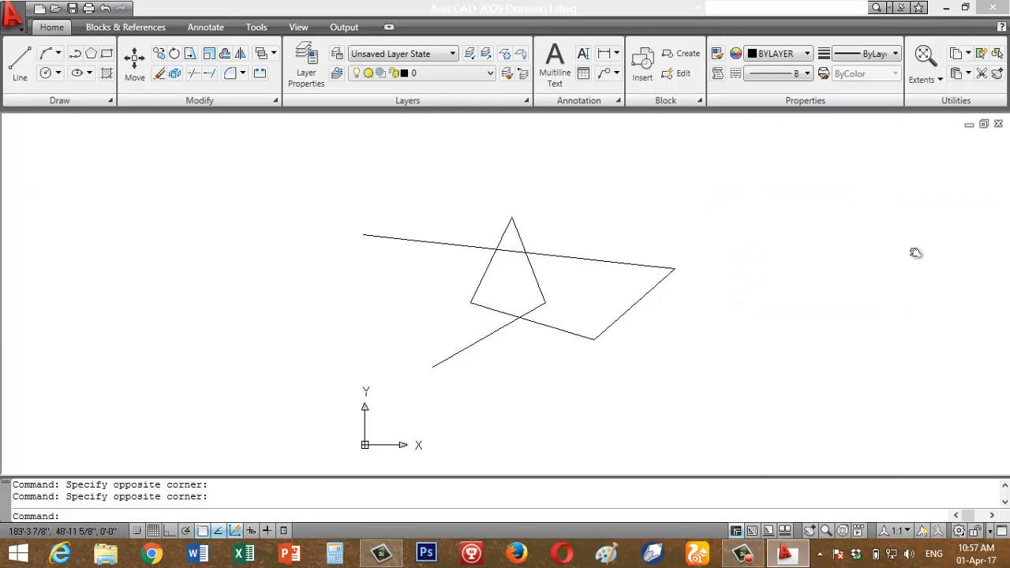
pyautogui.click(886, 174)
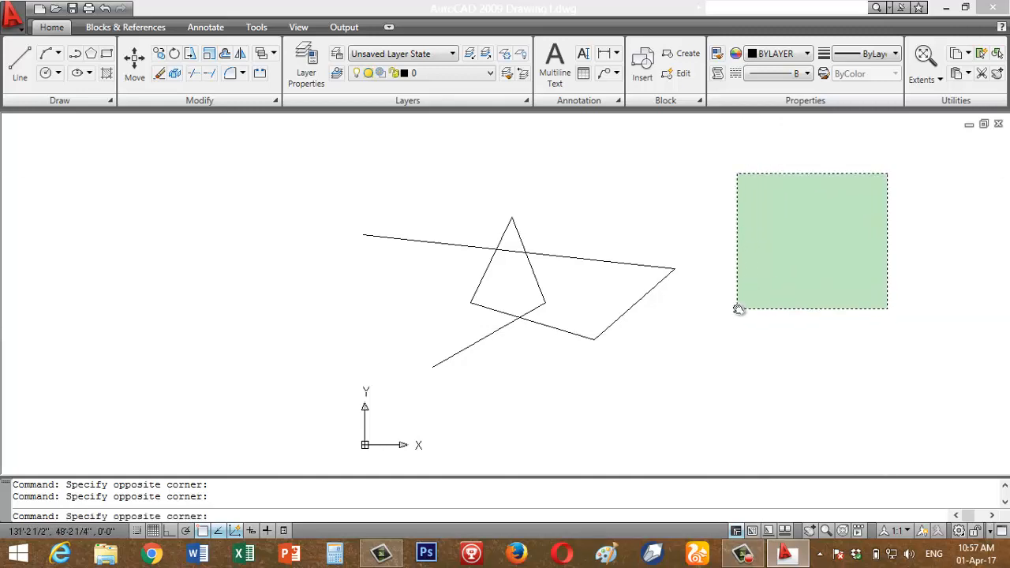
pyautogui.click(738, 308)
pyautogui.click(734, 221)
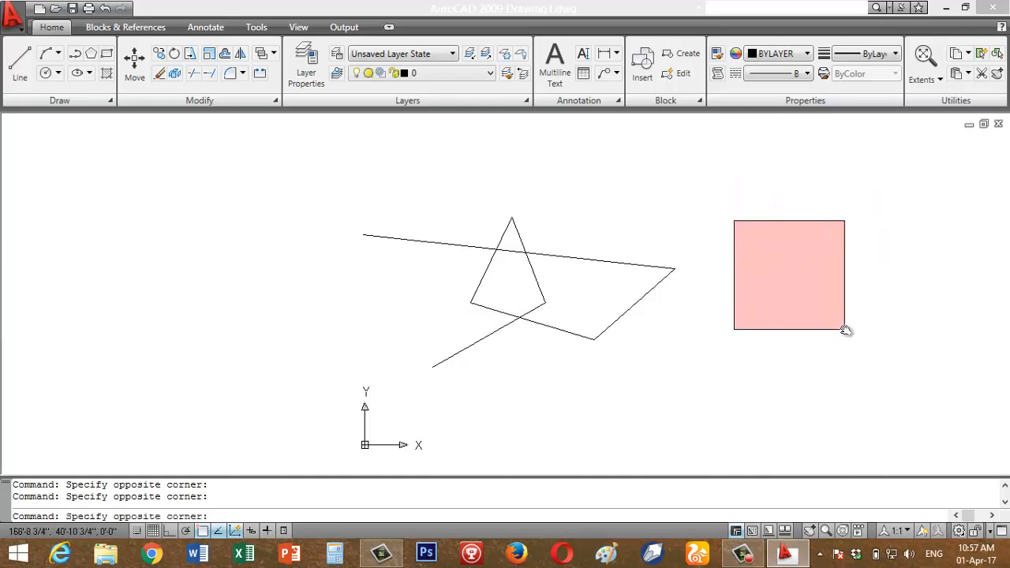
pyautogui.click(845, 330)
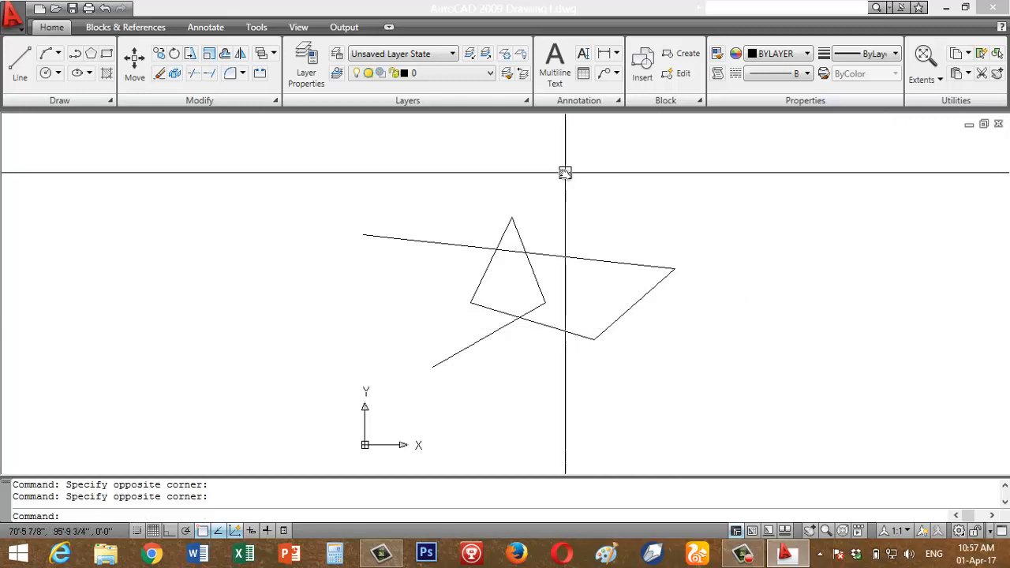
# Step: Window-select the lines enclosed in the zigzag's right part, and select five of its lines individually, clearing each selection
pyautogui.click(494, 166)
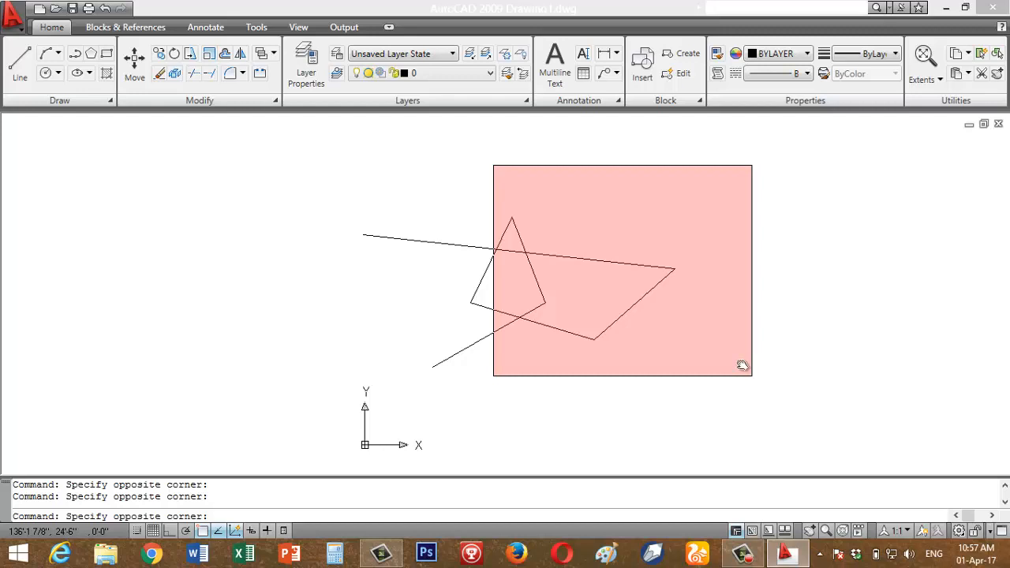
pyautogui.click(741, 365)
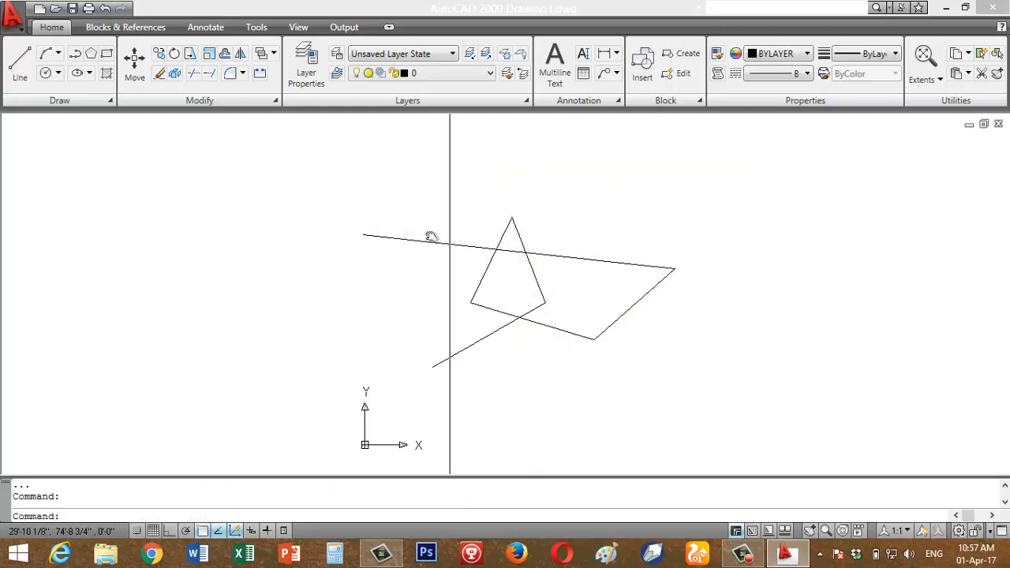
pyautogui.click(633, 261)
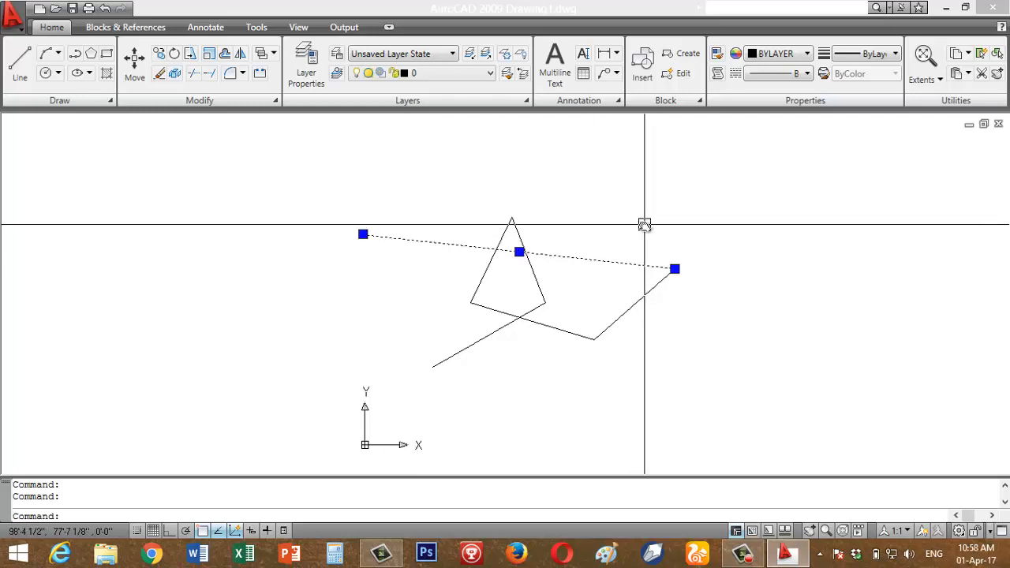
pyautogui.press('Escape')
pyautogui.click(633, 308)
pyautogui.press('Escape')
pyautogui.click(555, 325)
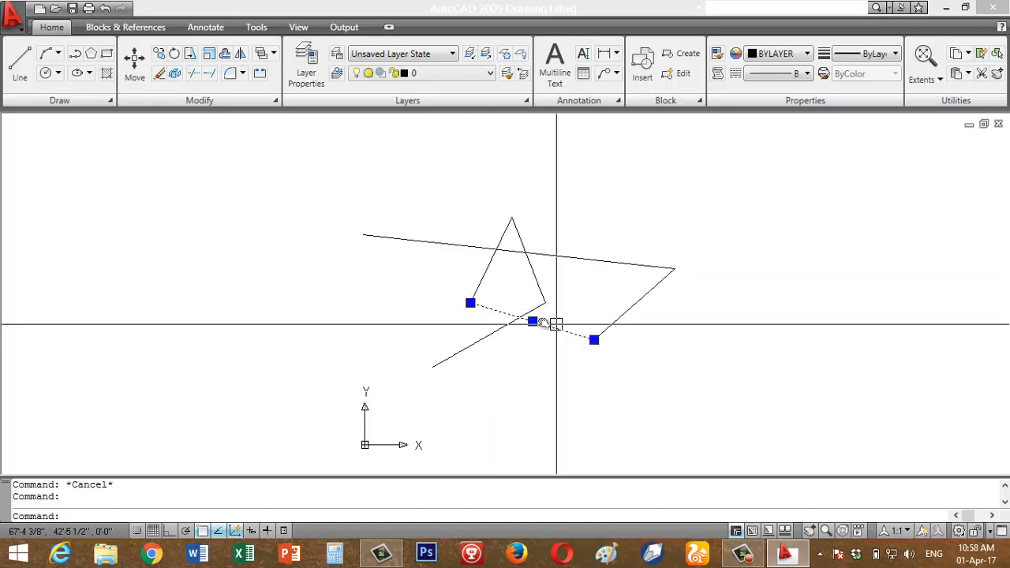
pyautogui.press('Escape')
pyautogui.click(486, 273)
pyautogui.press('Escape')
pyautogui.click(534, 272)
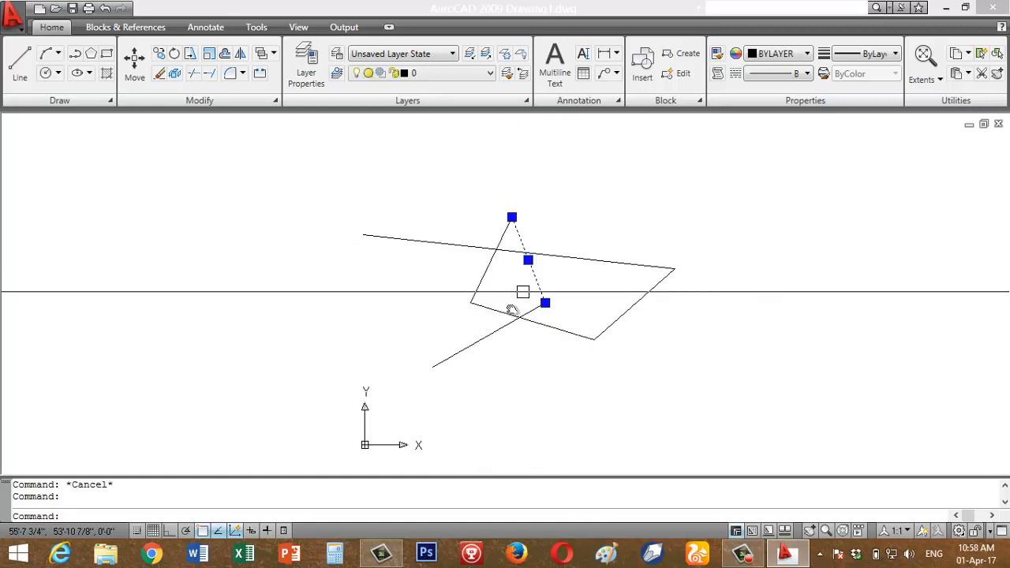
pyautogui.press('Escape')
pyautogui.press('Escape')
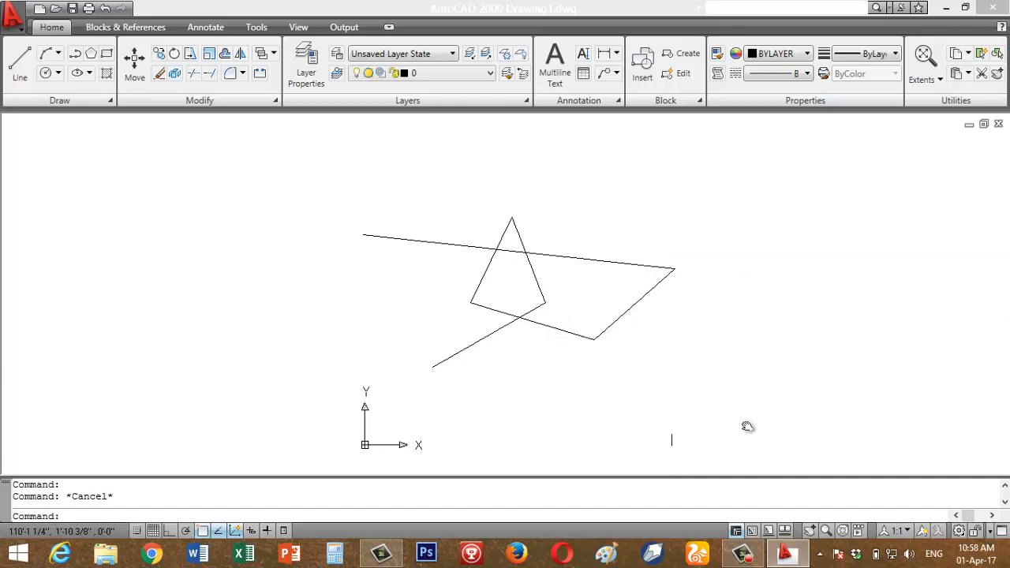
# Step: Select all six zigzag lines with one crossing selection and clear the selection
pyautogui.click(738, 170)
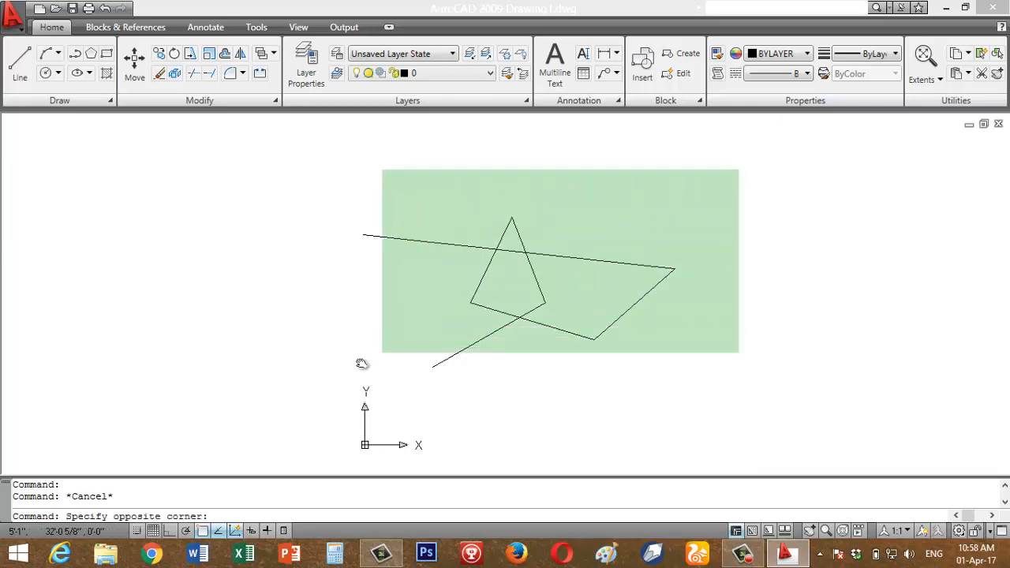
pyautogui.click(320, 389)
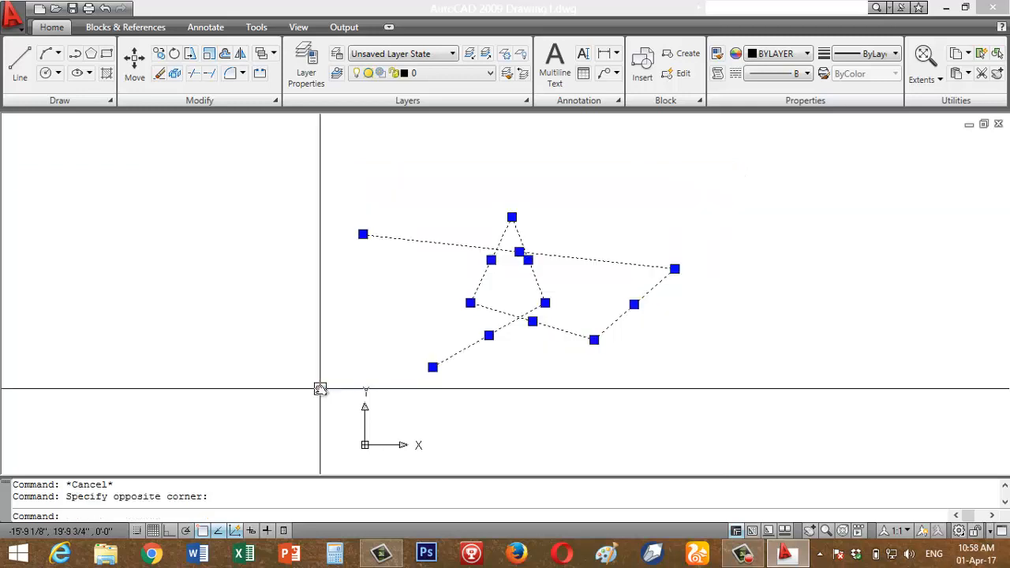
pyautogui.press('Escape')
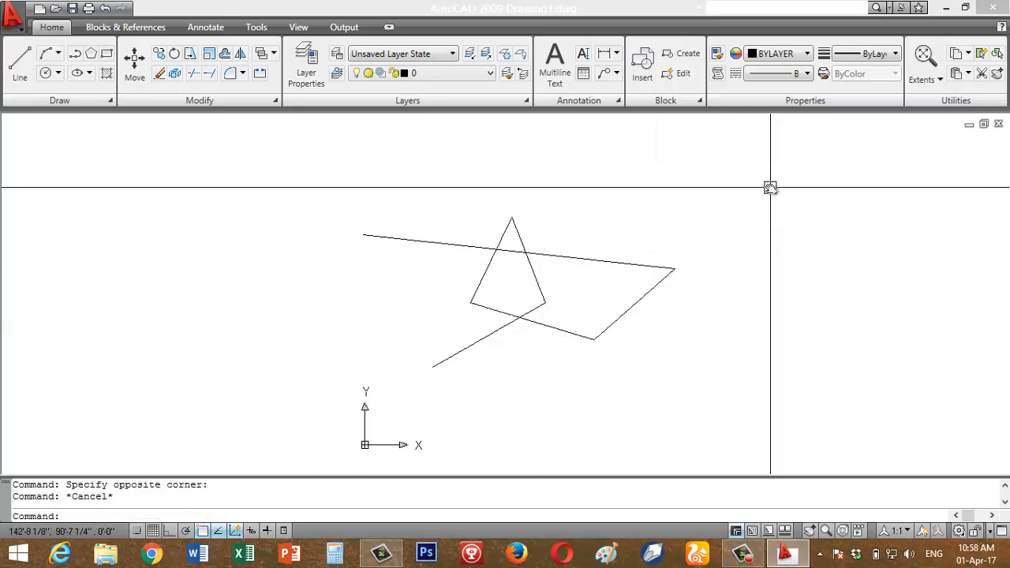
# Step: Select all six zigzag lines with crossing boxes over the figure's right part, repeating the selection and clearing it each time
pyautogui.click(770, 188)
pyautogui.click(458, 402)
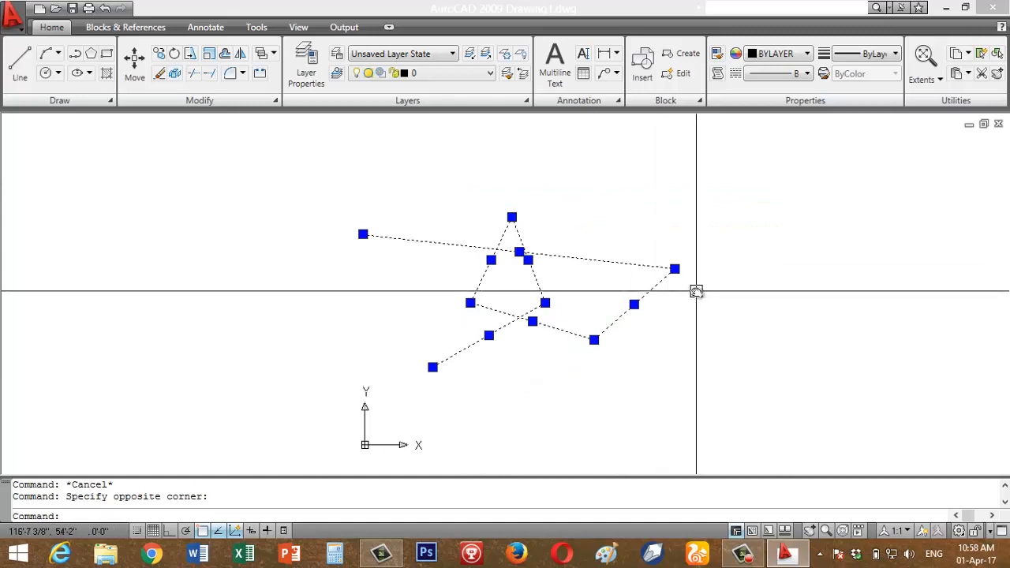
pyautogui.press('Escape')
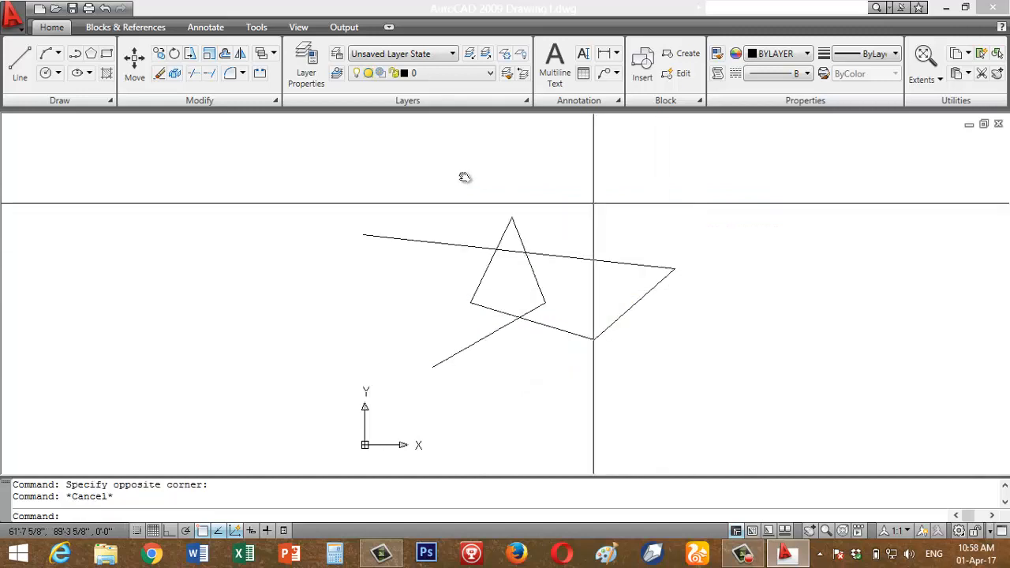
pyautogui.click(333, 159)
pyautogui.press('Escape')
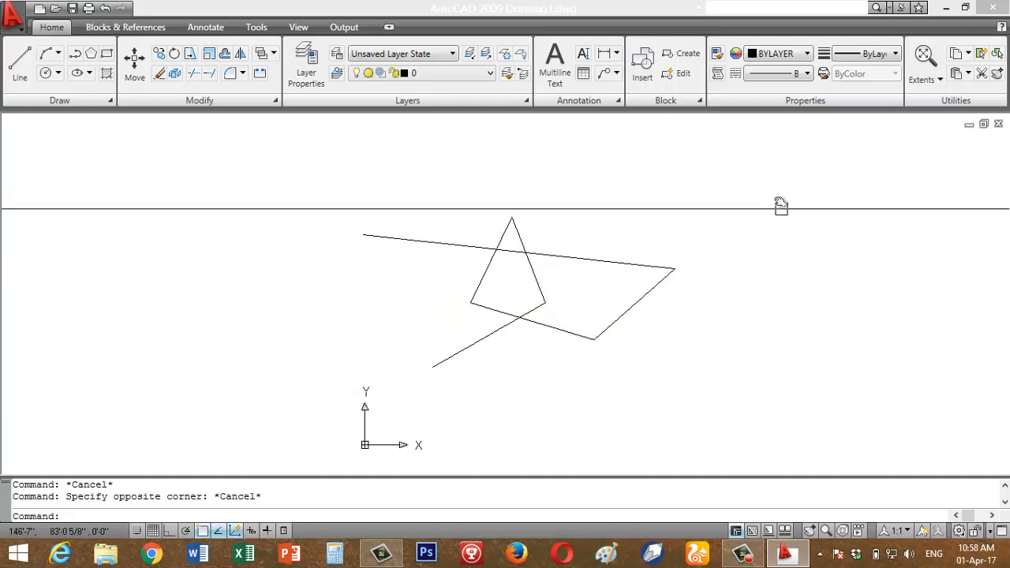
pyautogui.click(776, 183)
pyautogui.click(497, 405)
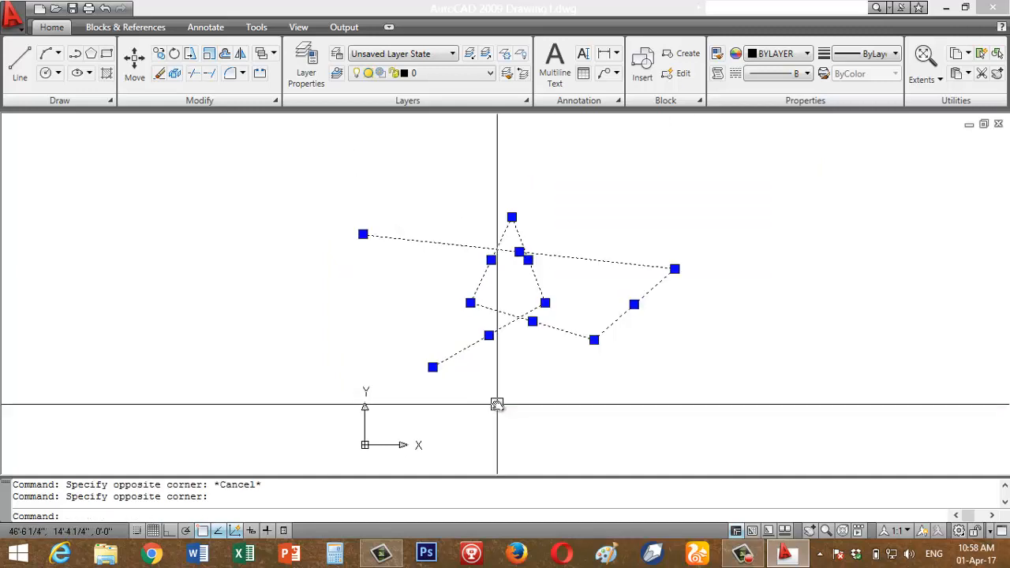
pyautogui.press('Escape')
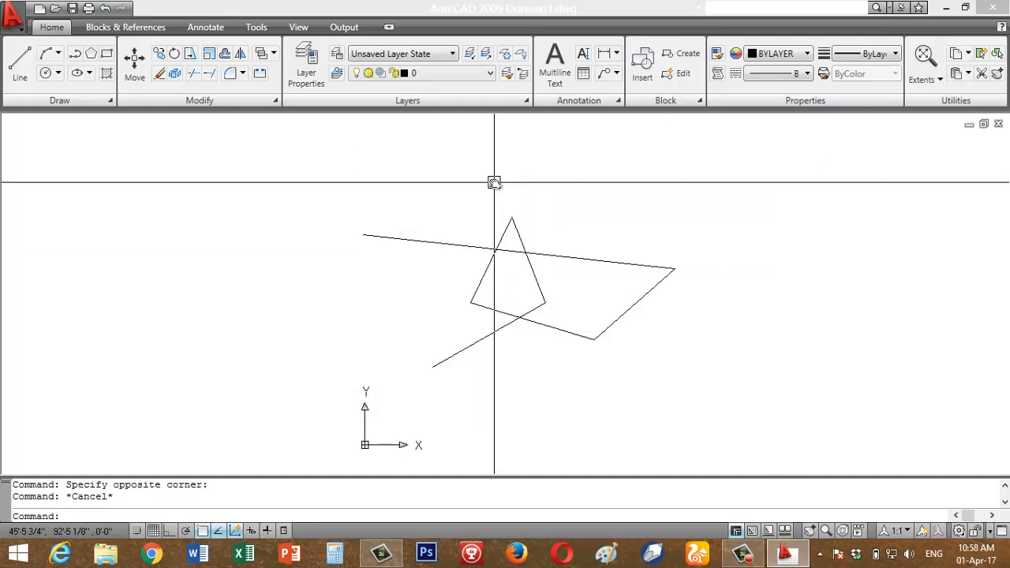
# Step: Window-select the two lines enclosed in the zigzag's right part, and crossing-select the same area, clearing each selection
pyautogui.click(494, 183)
pyautogui.click(733, 400)
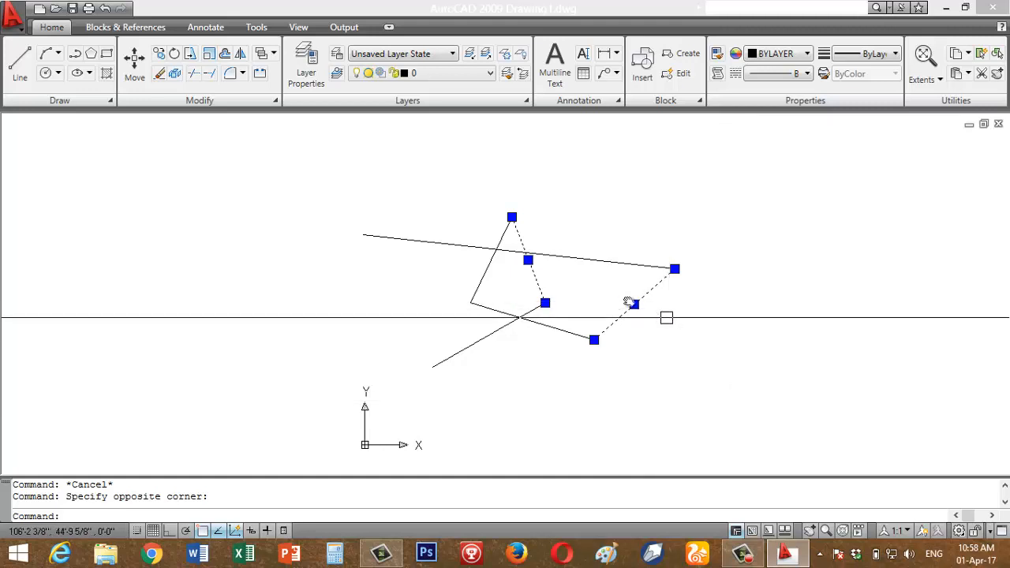
pyautogui.press('Escape')
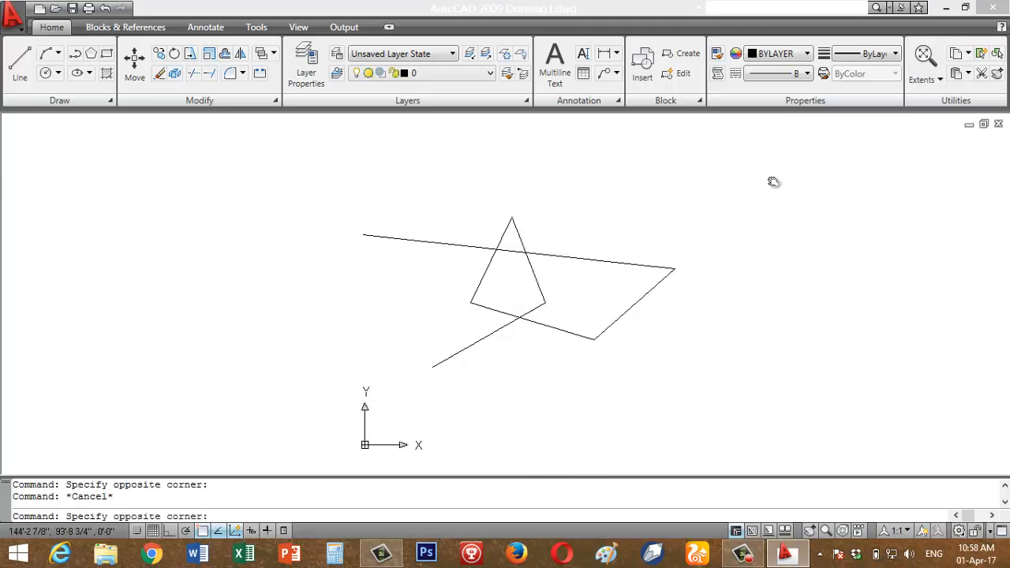
pyautogui.click(774, 179)
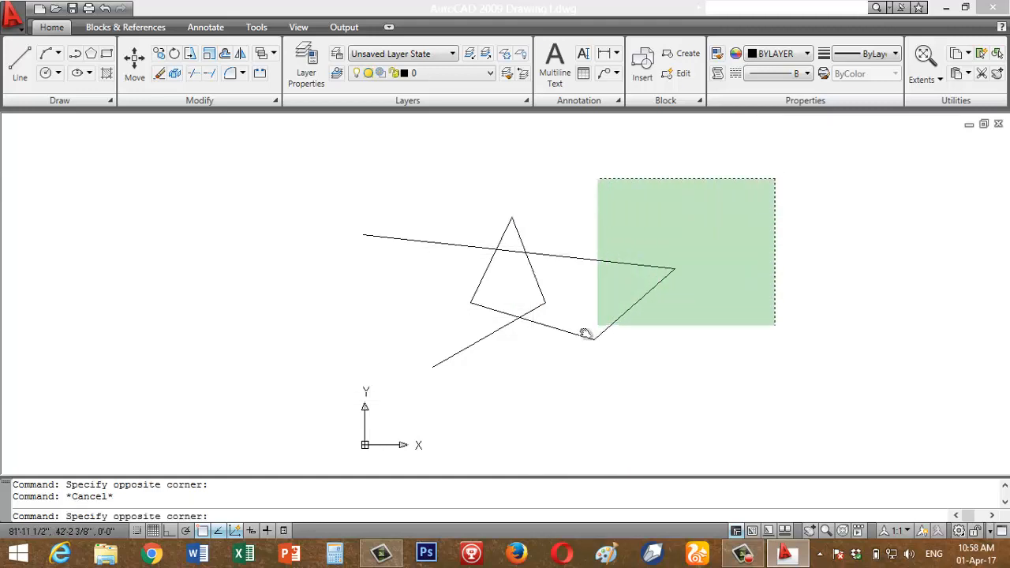
pyautogui.click(489, 388)
pyautogui.press('Escape')
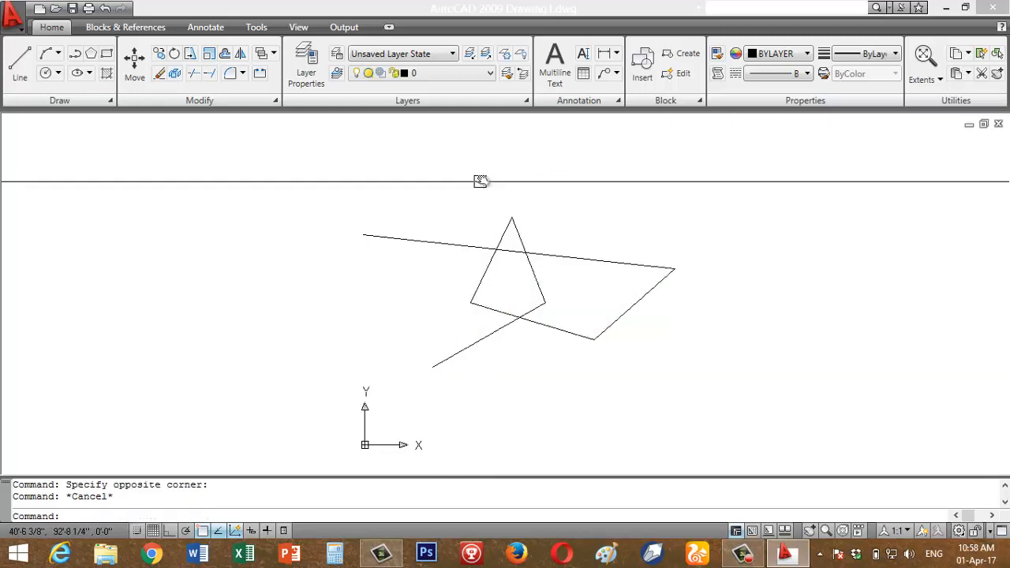
# Step: Repeat the window selection around the zigzag's right part to pick only its two fully enclosed lines, and clear the selection
pyautogui.click(483, 177)
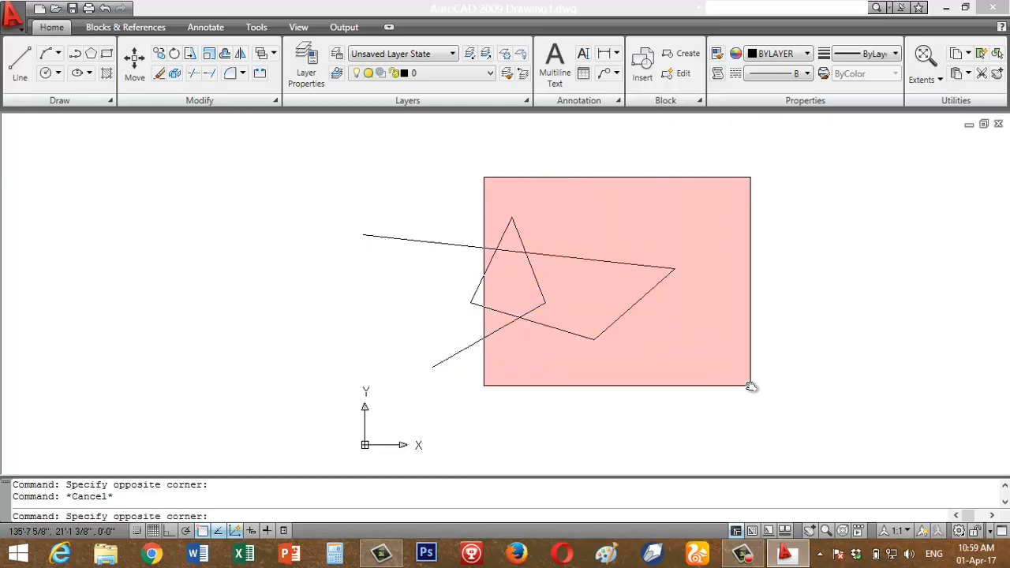
pyautogui.click(750, 385)
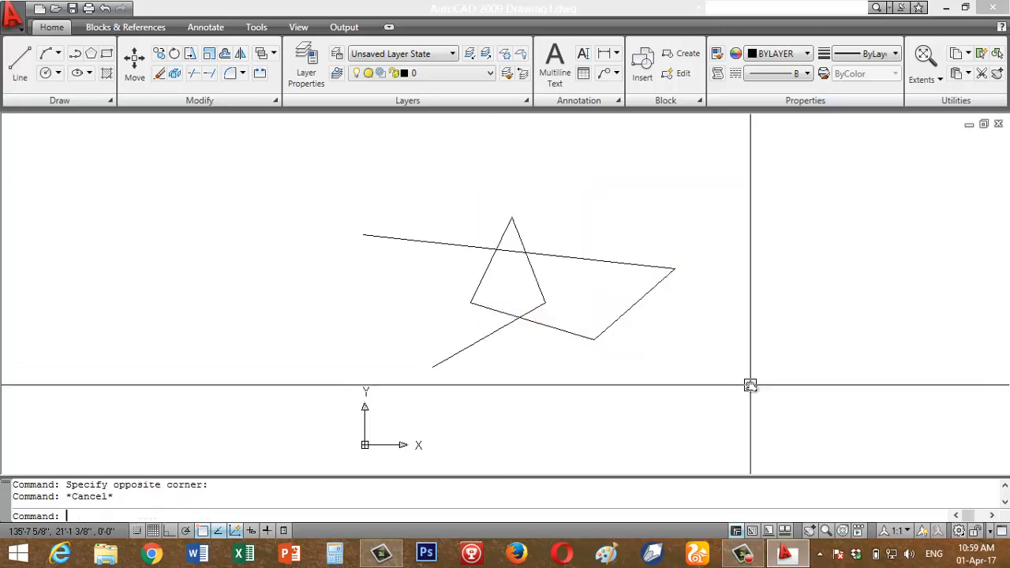
pyautogui.click(495, 179)
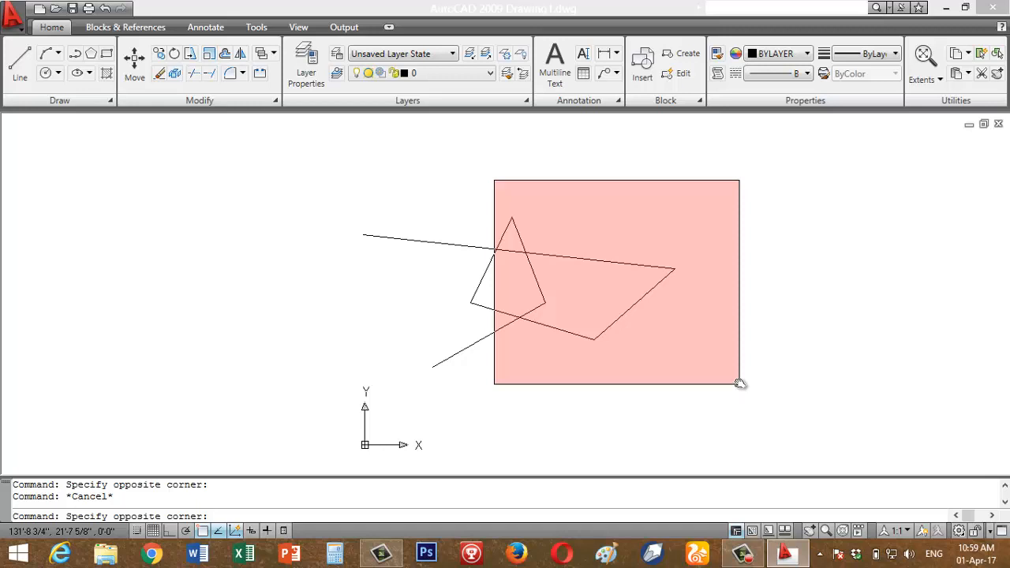
pyautogui.click(739, 383)
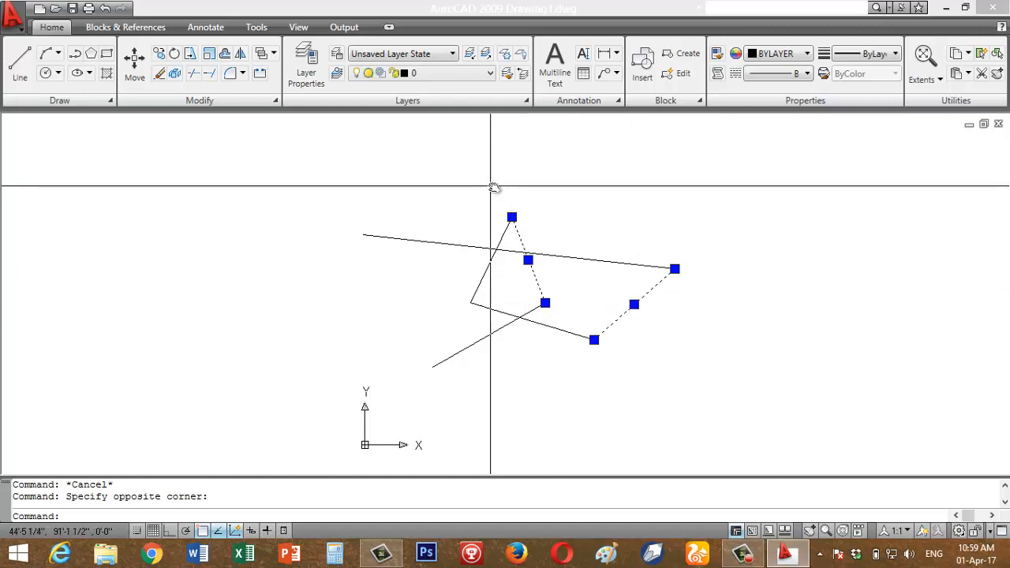
pyautogui.click(492, 187)
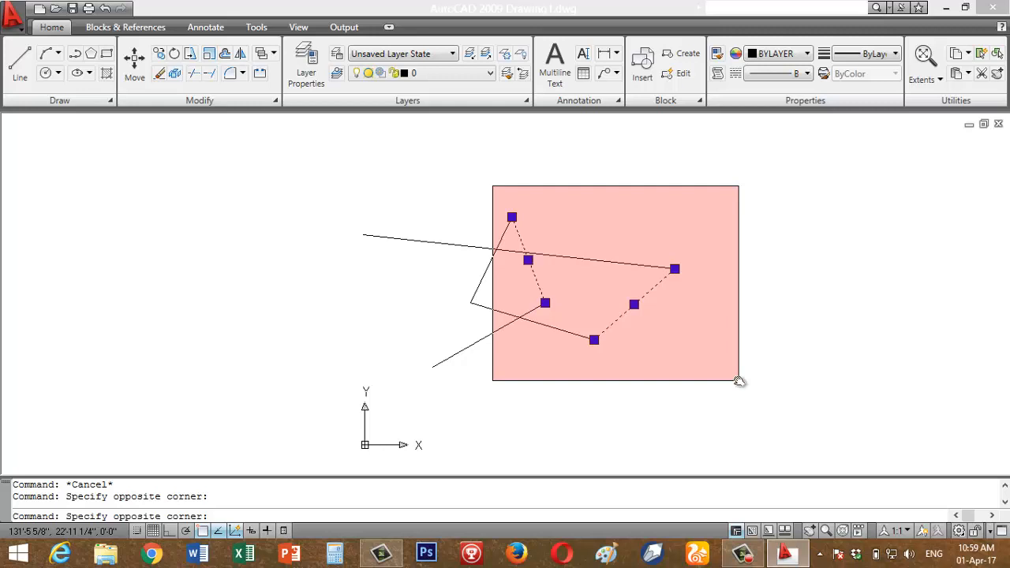
pyautogui.click(738, 381)
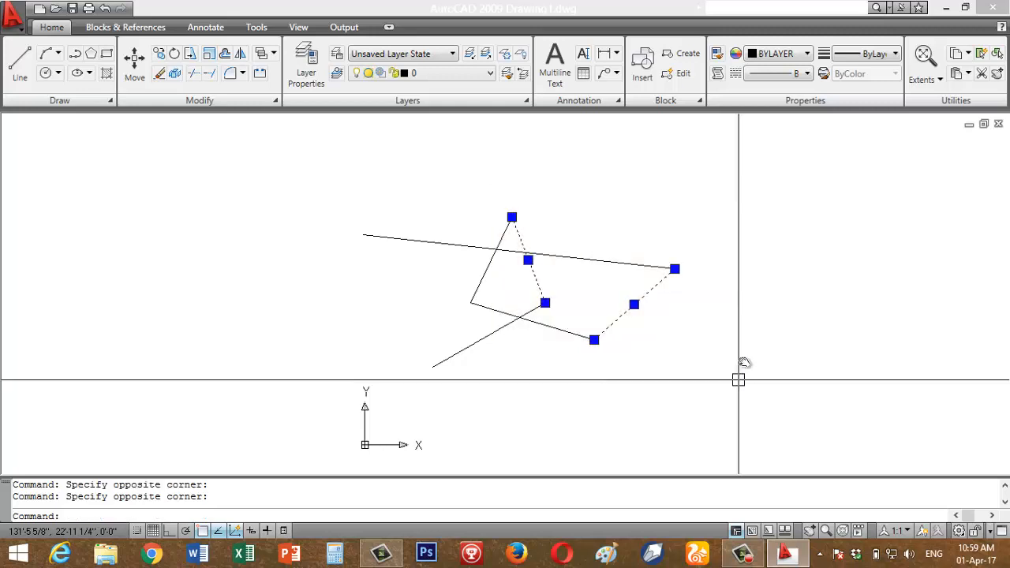
pyautogui.press('Escape')
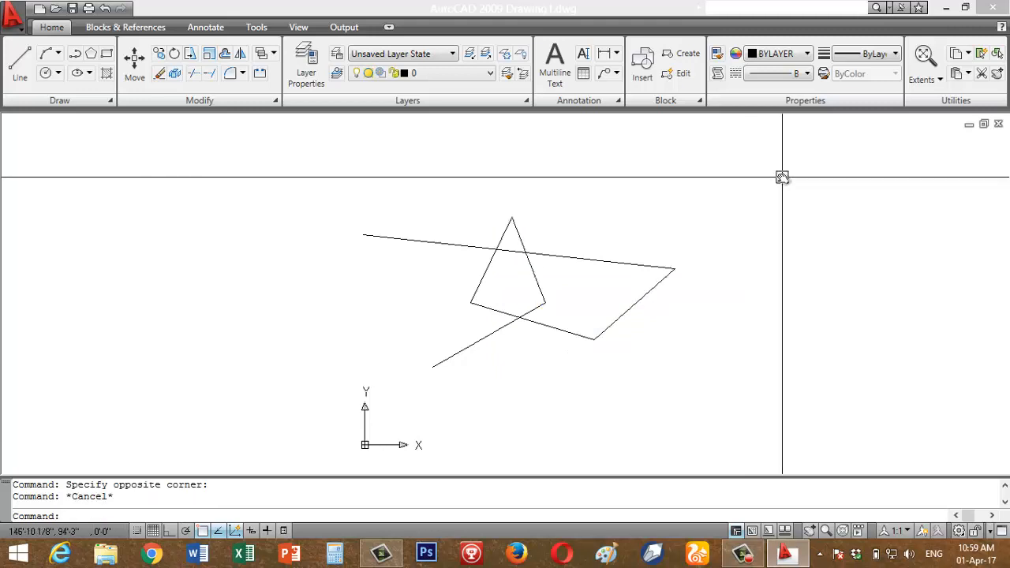
# Step: Crossing-select every line that touches a box over the zigzag's right part, including its peak, and clear the selection
pyautogui.click(800, 176)
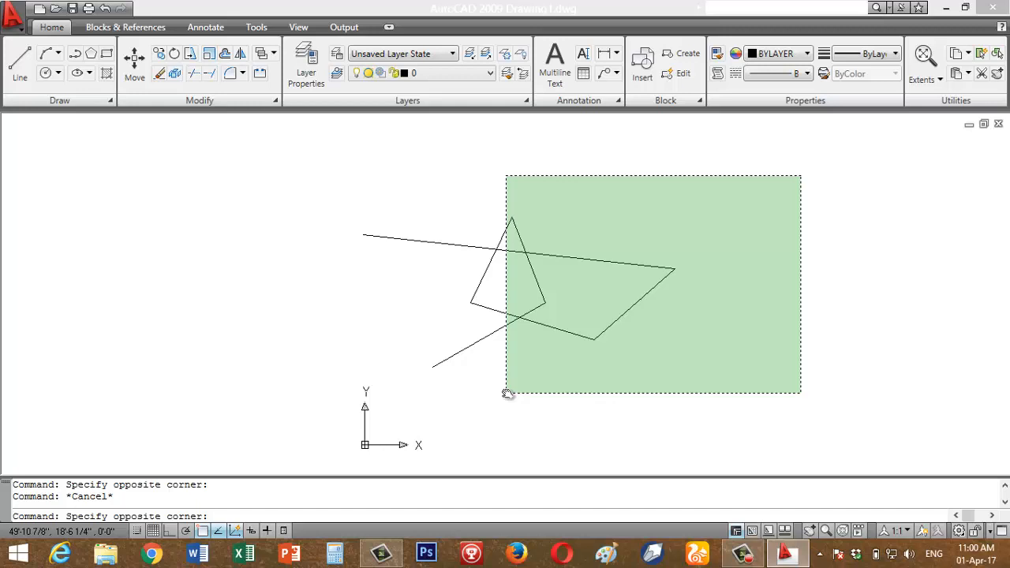
pyautogui.click(508, 393)
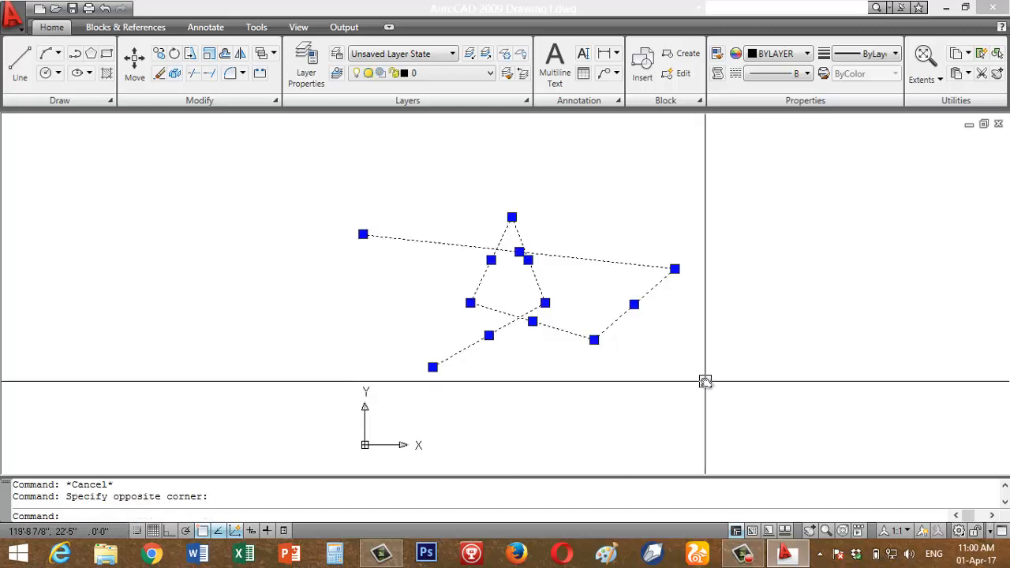
pyautogui.press('Escape')
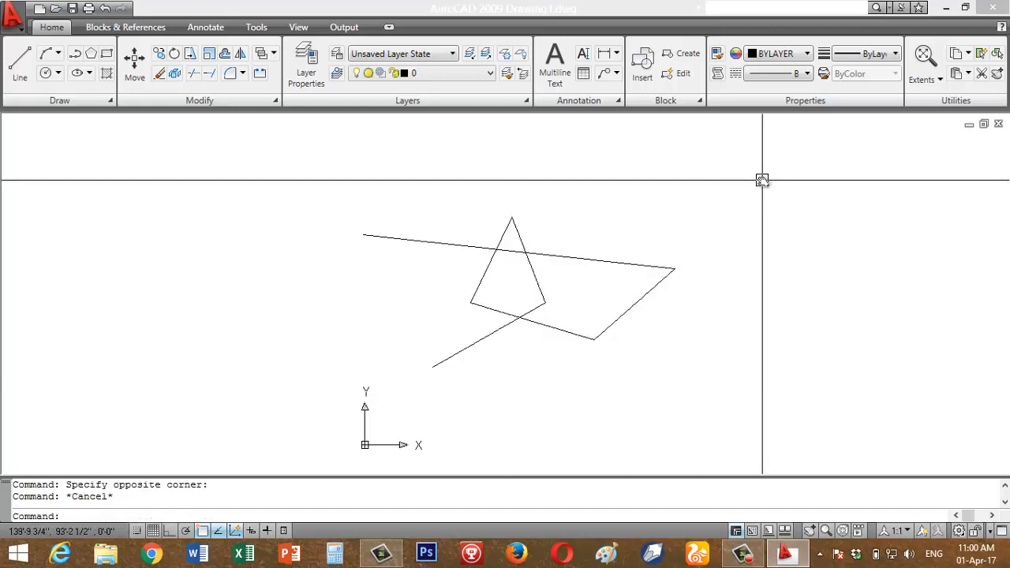
# Step: Crossing-select the two lines meeting at the zigzag's far-right corner twice, with a box touching only that corner, clearing each selection
pyautogui.click(773, 200)
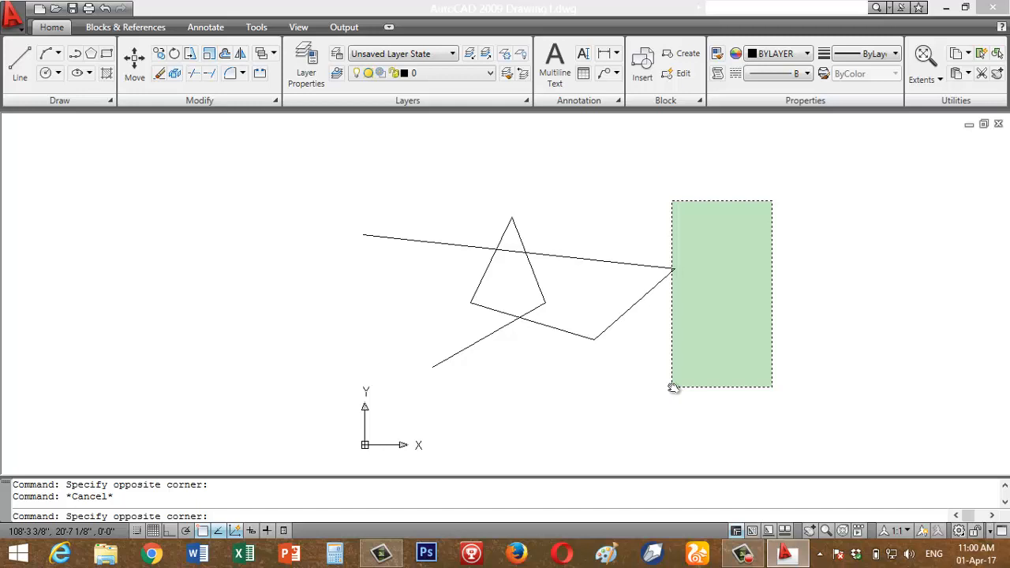
pyautogui.click(673, 388)
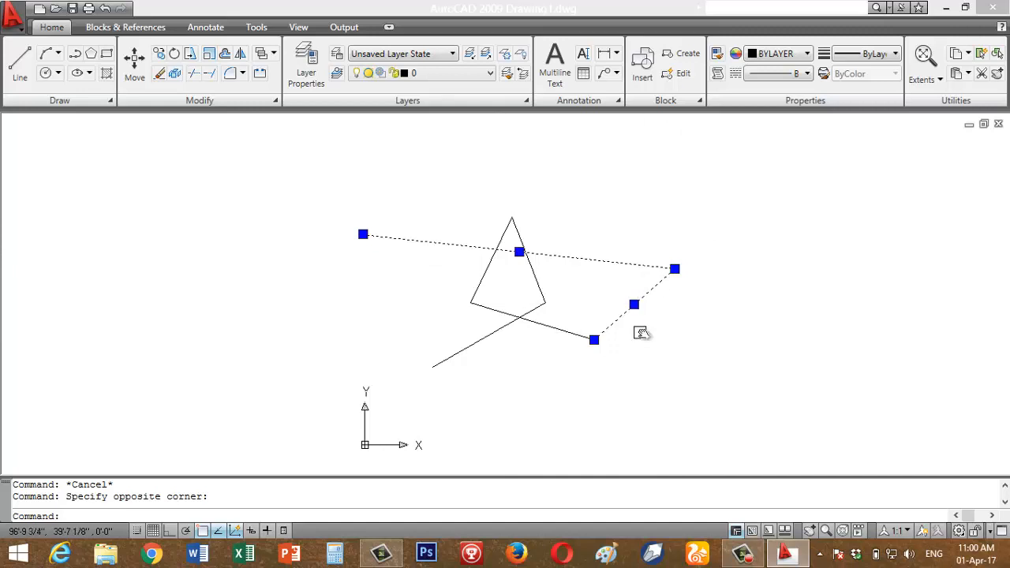
pyautogui.press('Escape')
pyautogui.click(742, 213)
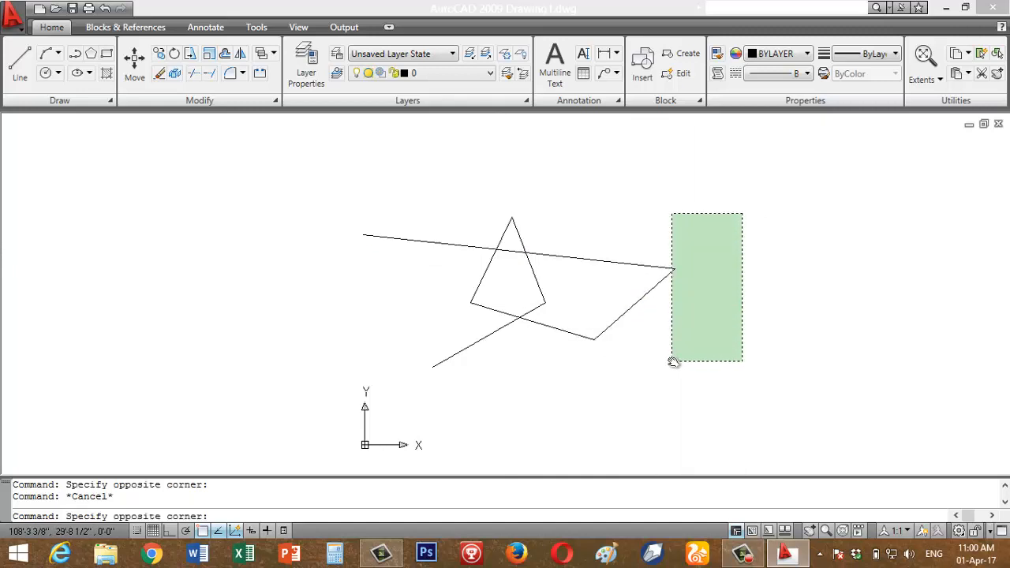
pyautogui.click(673, 361)
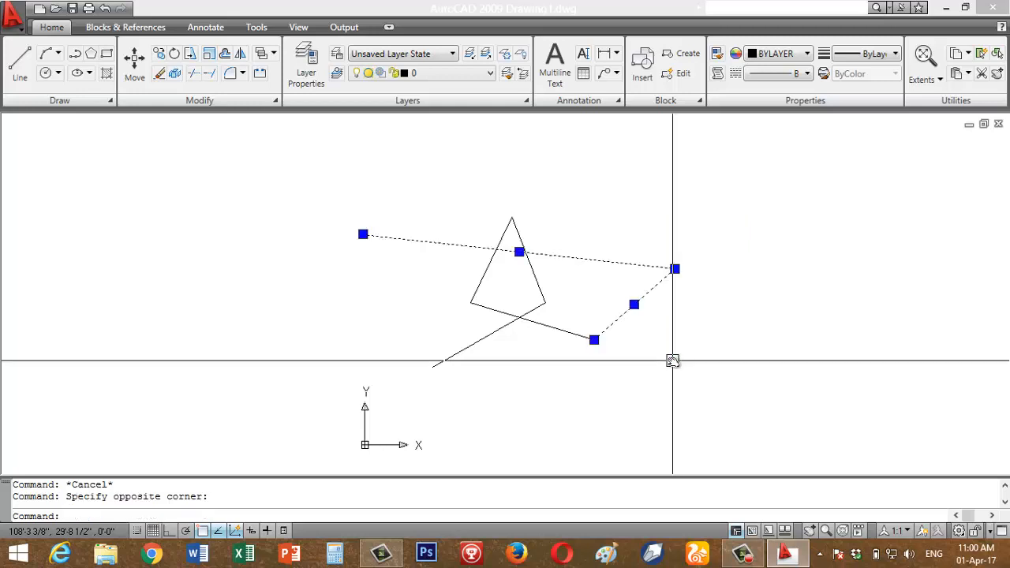
pyautogui.press('Escape')
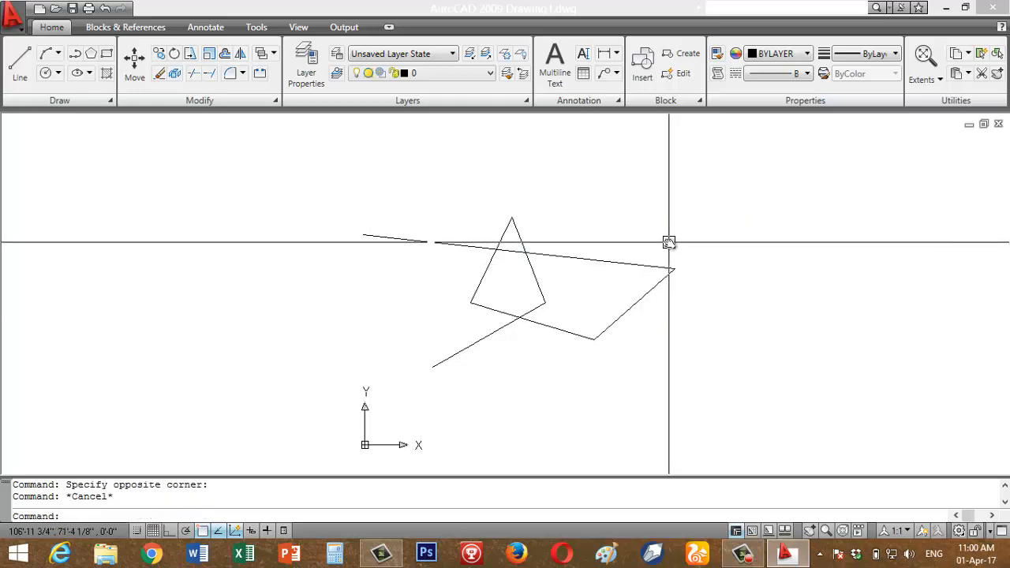
# Step: Try window selections enclosing only the tip of the zigzag's far-right corner
pyautogui.click(668, 242)
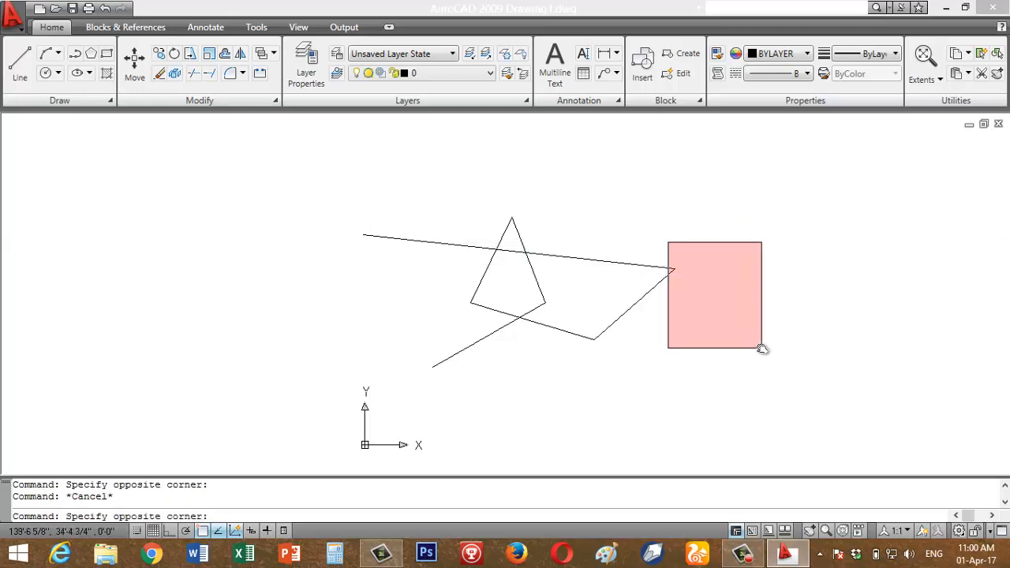
pyautogui.click(761, 346)
pyautogui.click(669, 231)
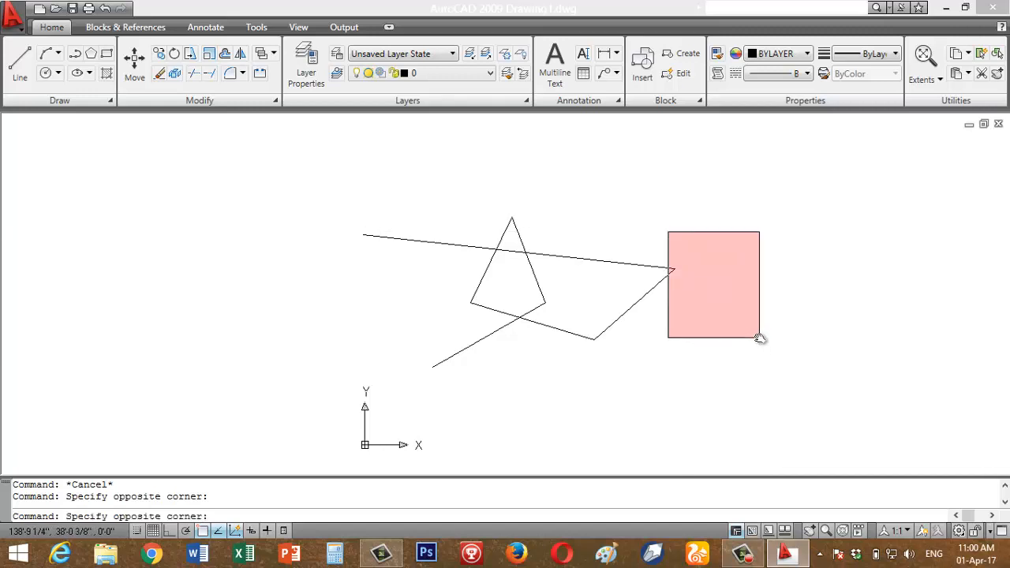
pyautogui.click(759, 338)
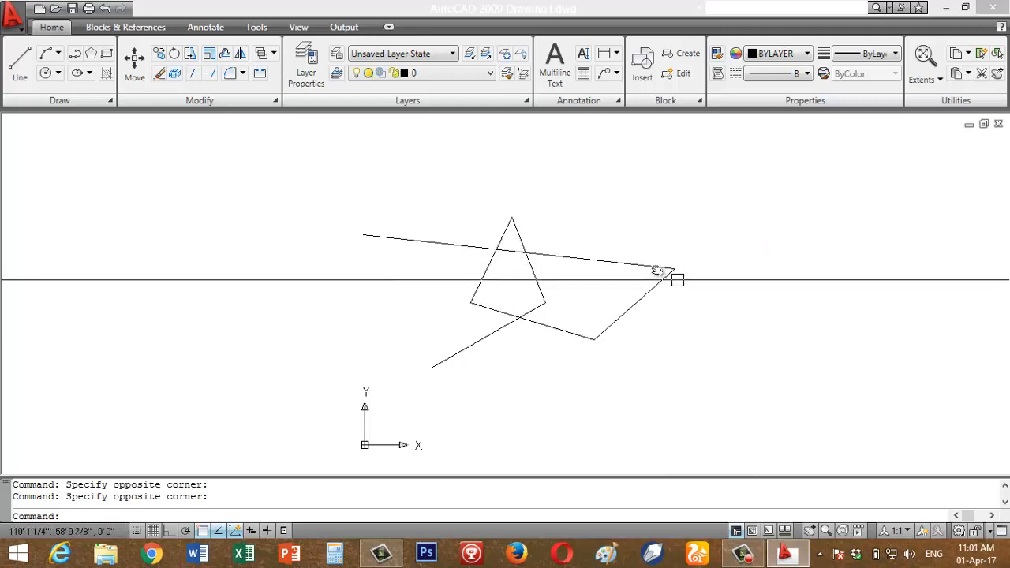
# Step: Window-select the short slanted line at the zigzag's right end, and crossing-select the two lines meeting at its far-right corner, clearing each selection
pyautogui.click(576, 229)
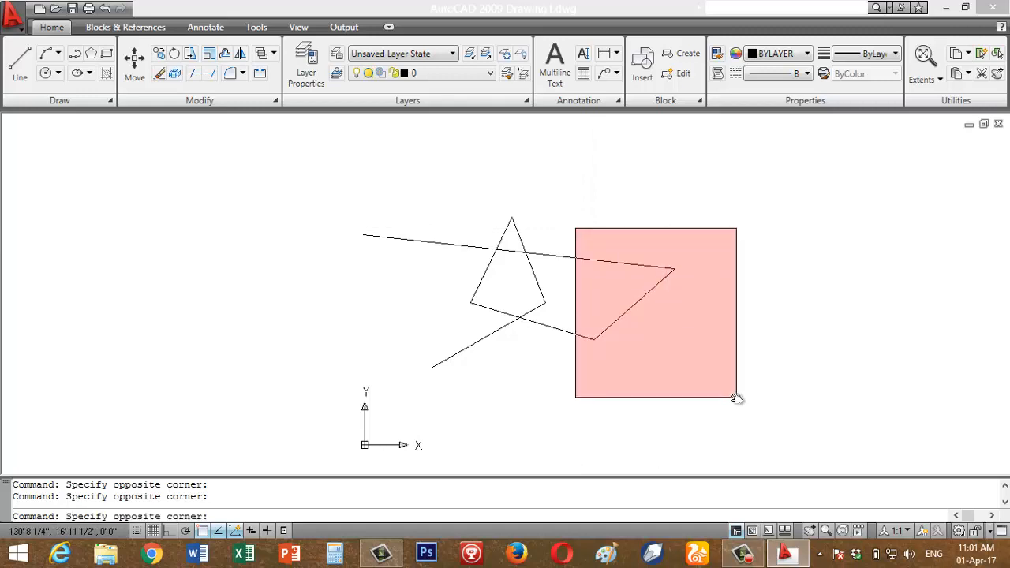
pyautogui.click(736, 398)
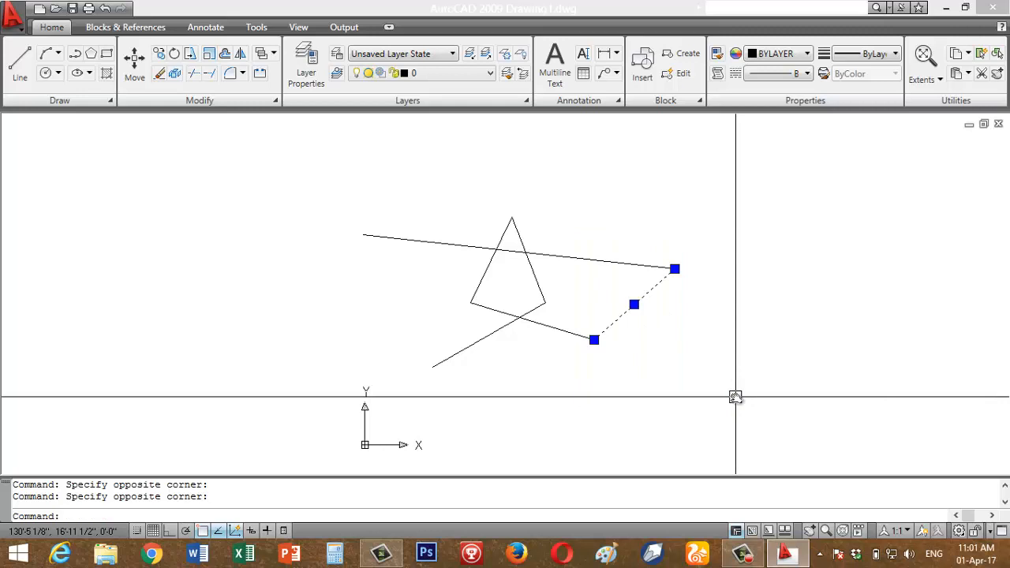
pyautogui.press('Escape')
pyautogui.click(728, 236)
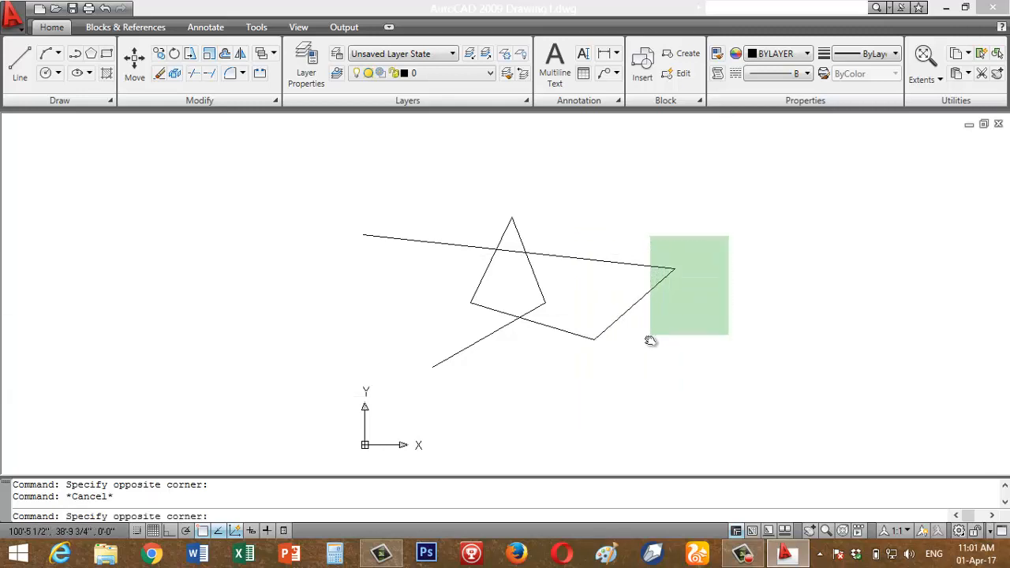
pyautogui.click(624, 383)
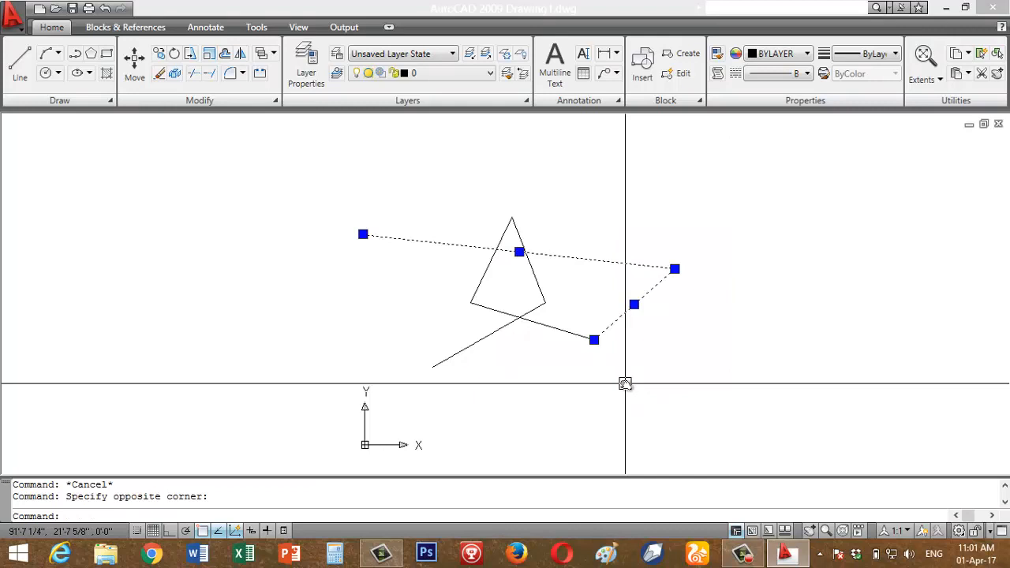
pyautogui.press('Escape')
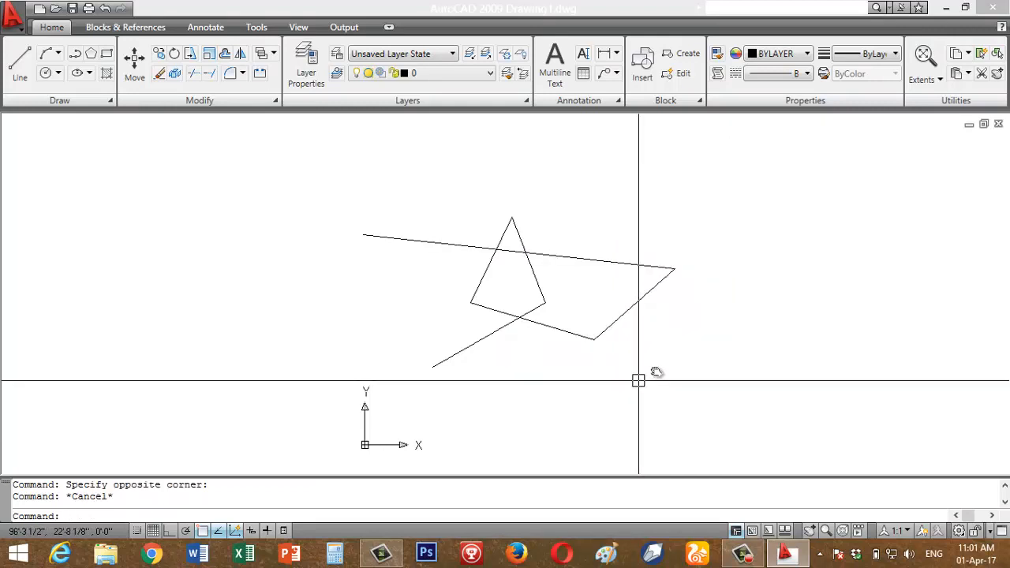
pyautogui.scroll(-4, 632, 381)
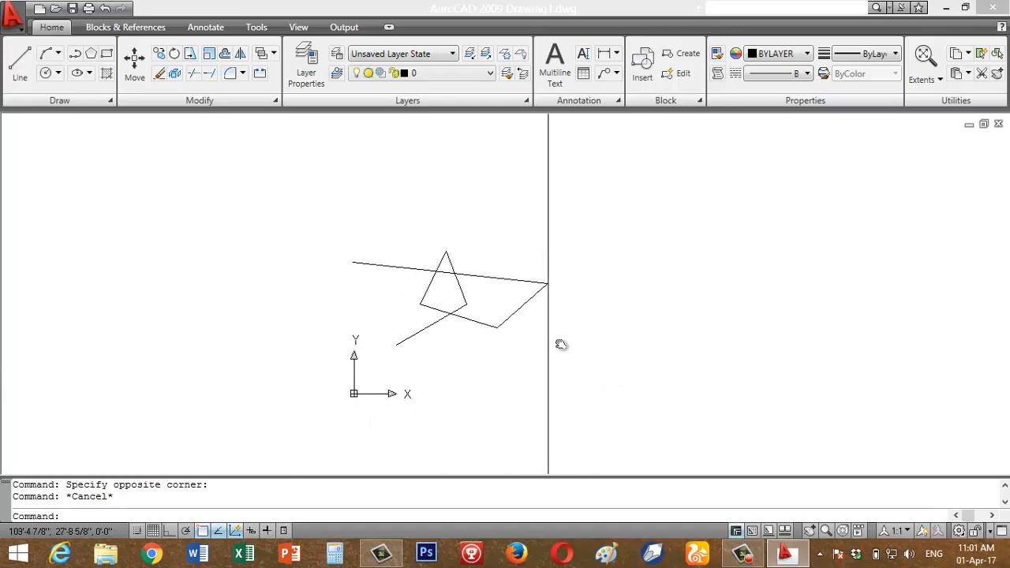
pyautogui.scroll(-2, 505, 322)
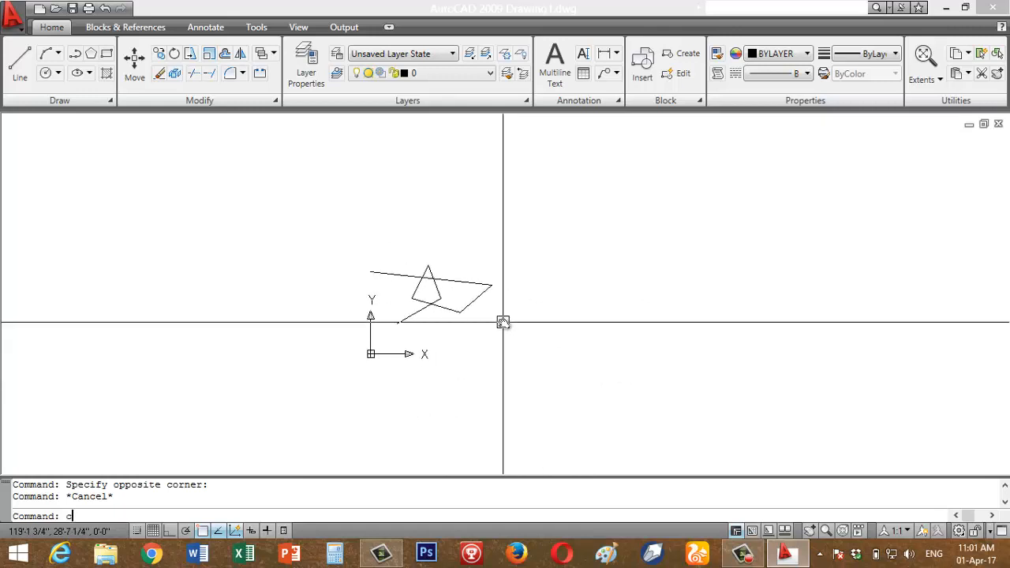
pyautogui.press('Return')
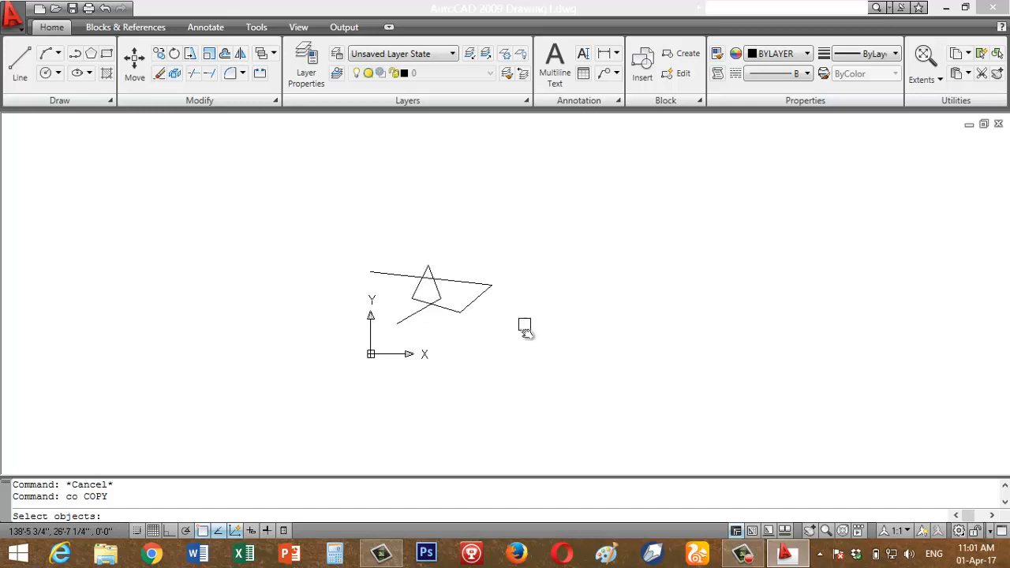
pyautogui.click(532, 340)
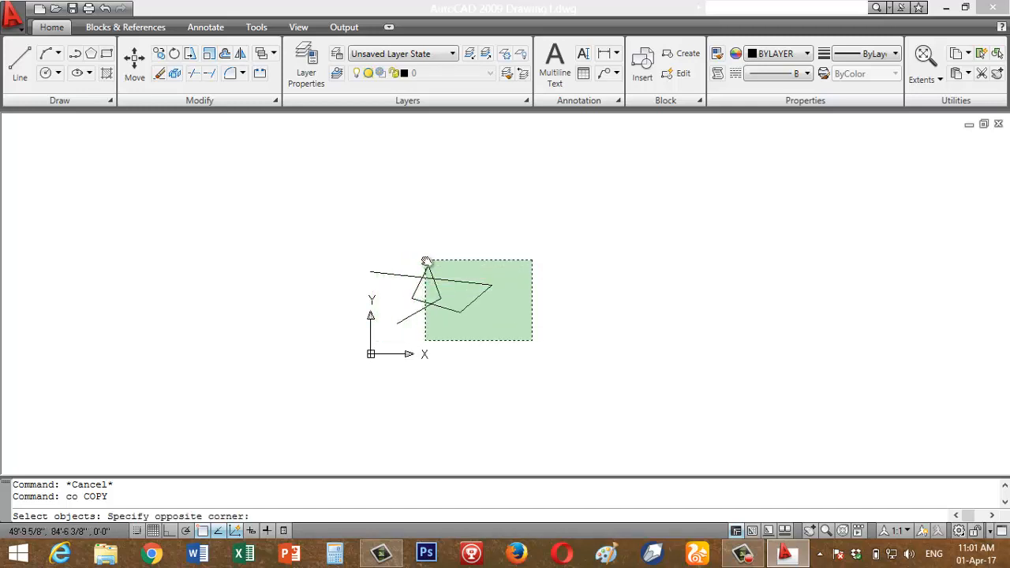
pyautogui.click(422, 258)
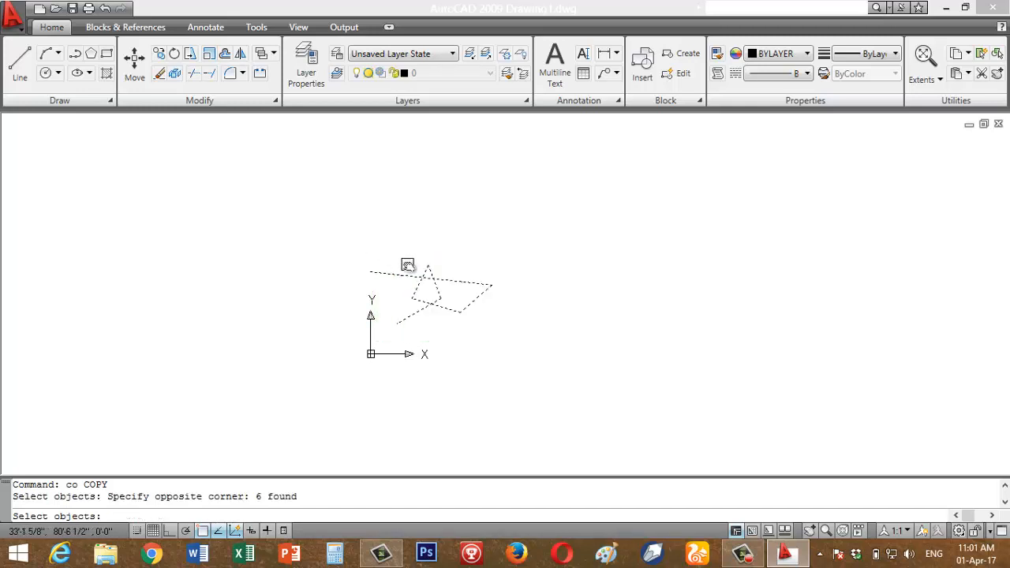
pyautogui.press('Escape')
pyautogui.press('Escape')
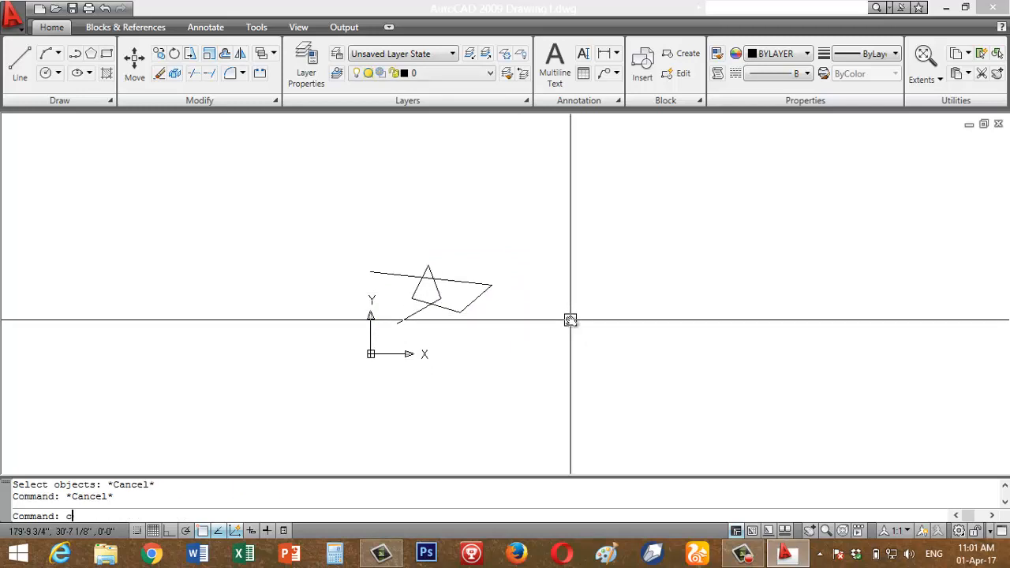
# Step: Copy the whole window-selected zigzag from its lower line crossing, turning Ortho on and placing two copies horizontally to its right
pyautogui.write('co')
pyautogui.press('Return')
pyautogui.click(324, 227)
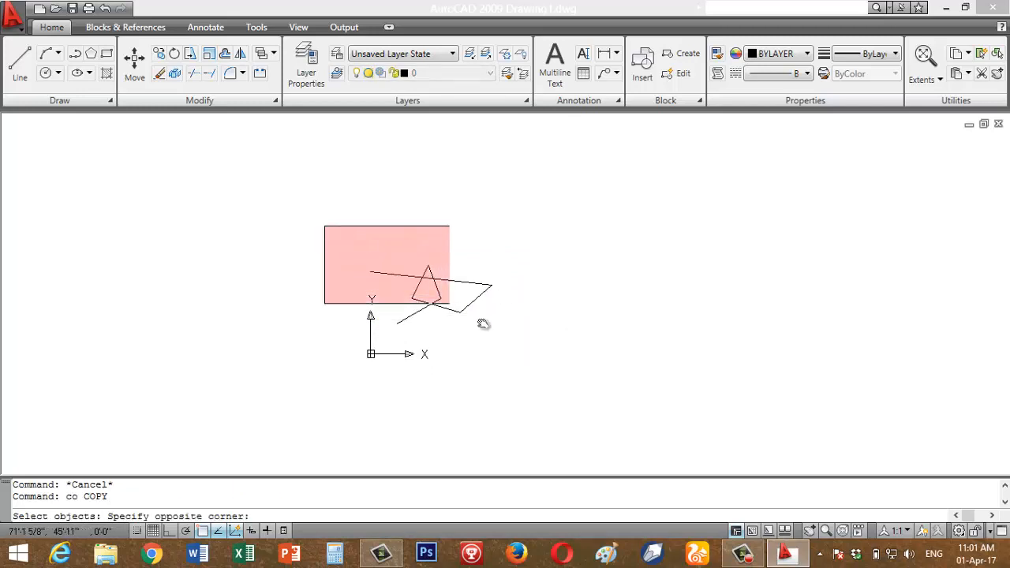
pyautogui.click(530, 353)
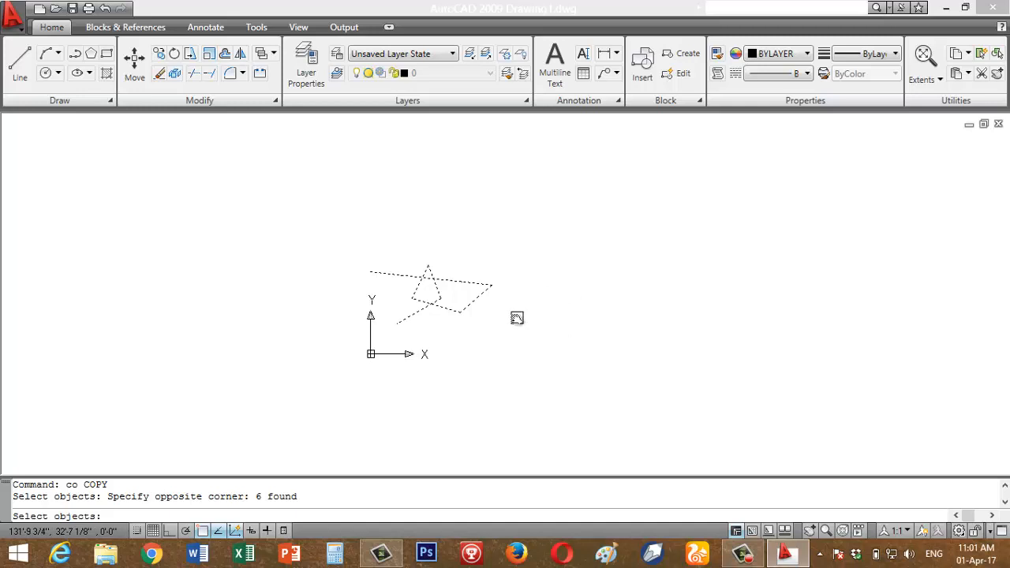
pyautogui.press('Return')
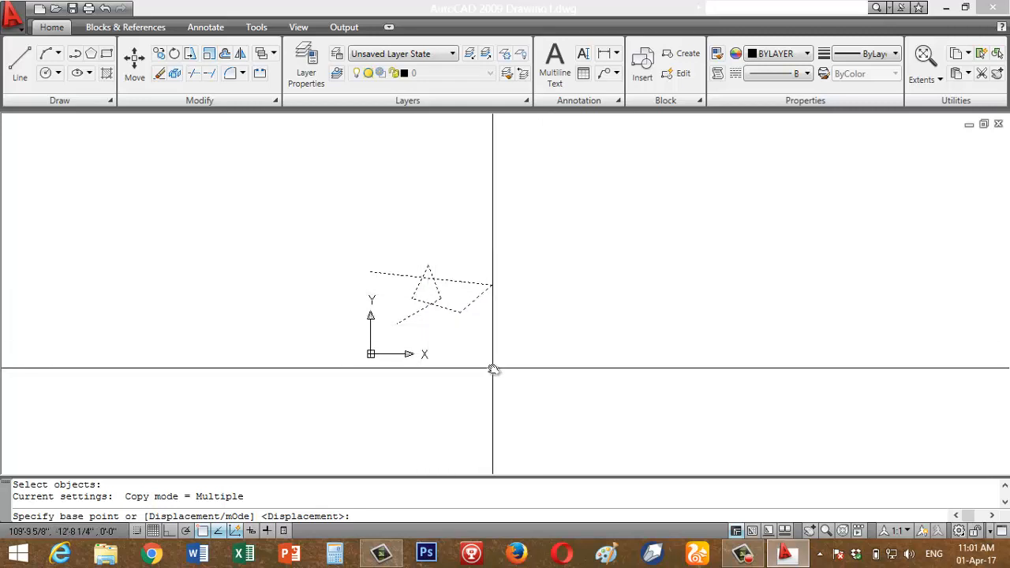
pyautogui.click(431, 305)
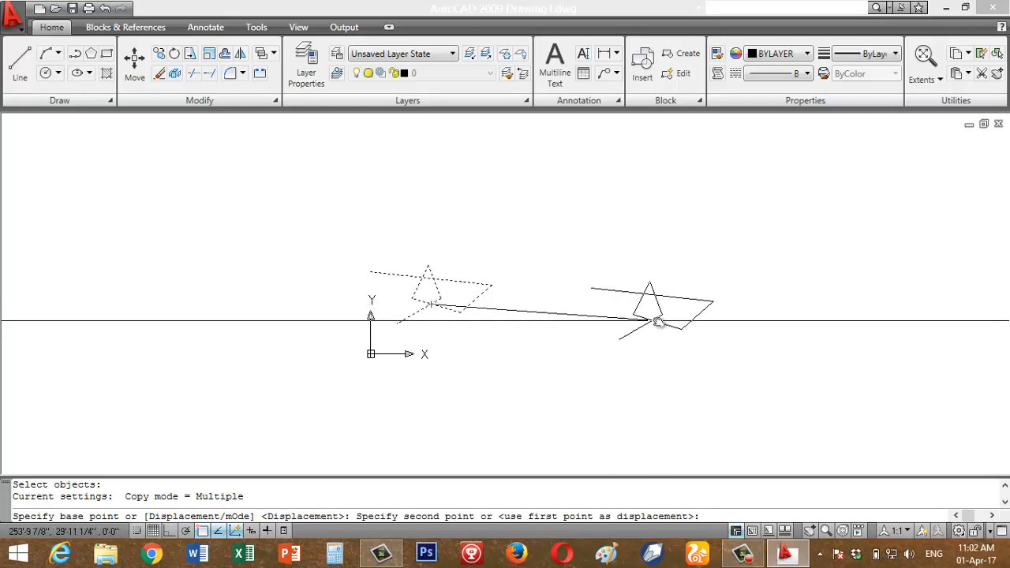
pyautogui.press('F8')
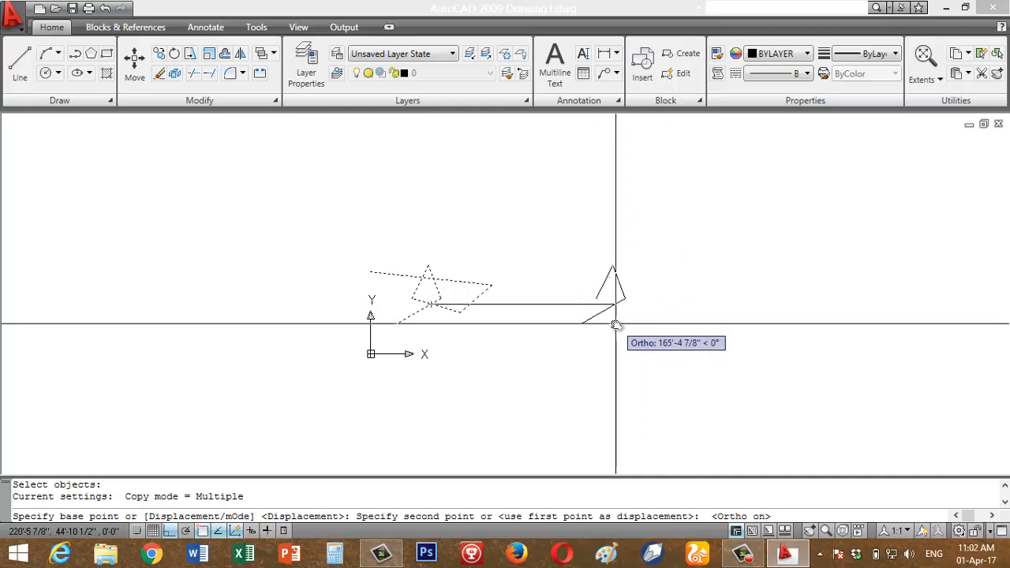
pyautogui.press('F8')
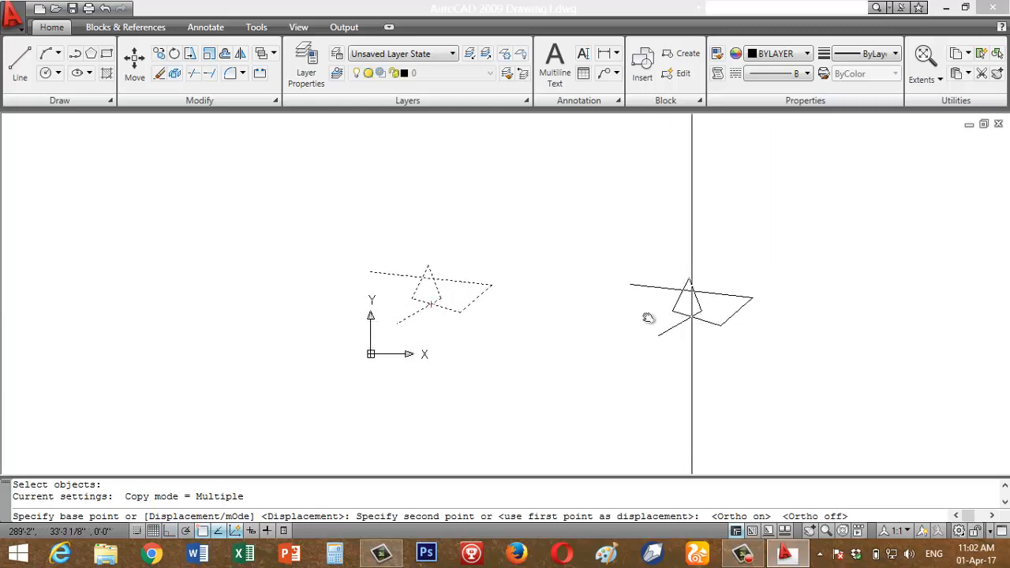
pyautogui.press('F8')
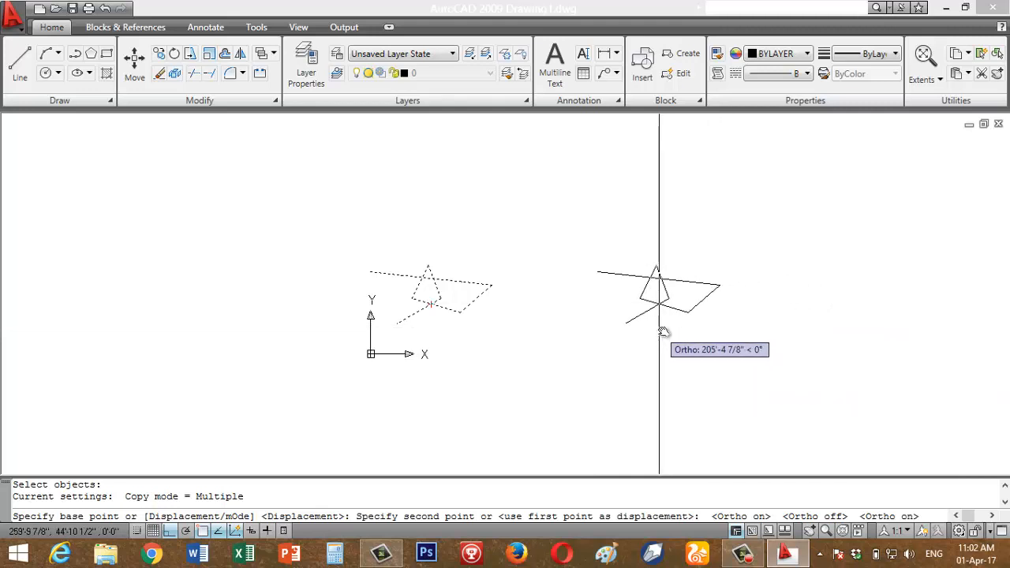
pyautogui.click(705, 328)
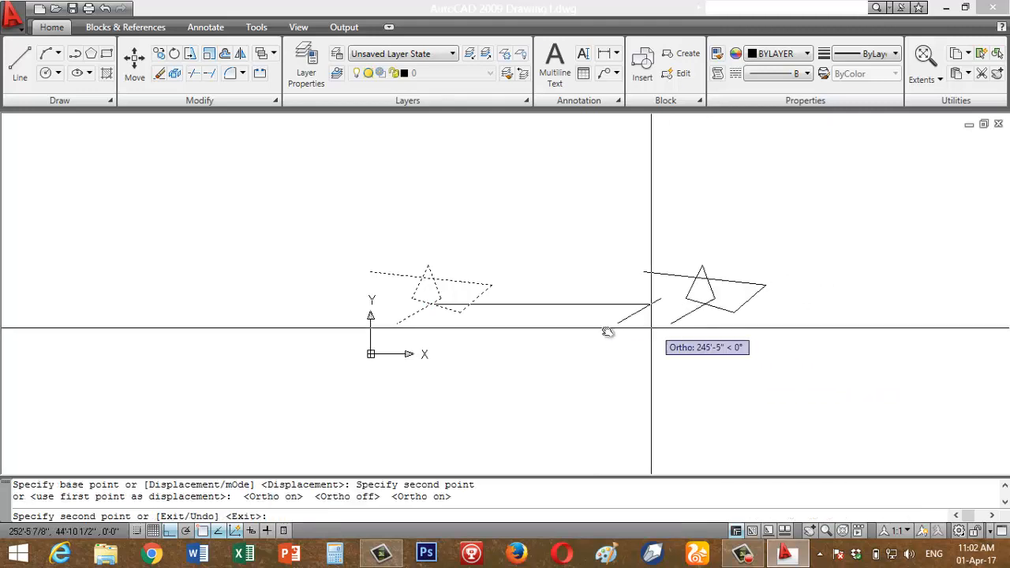
pyautogui.click(565, 334)
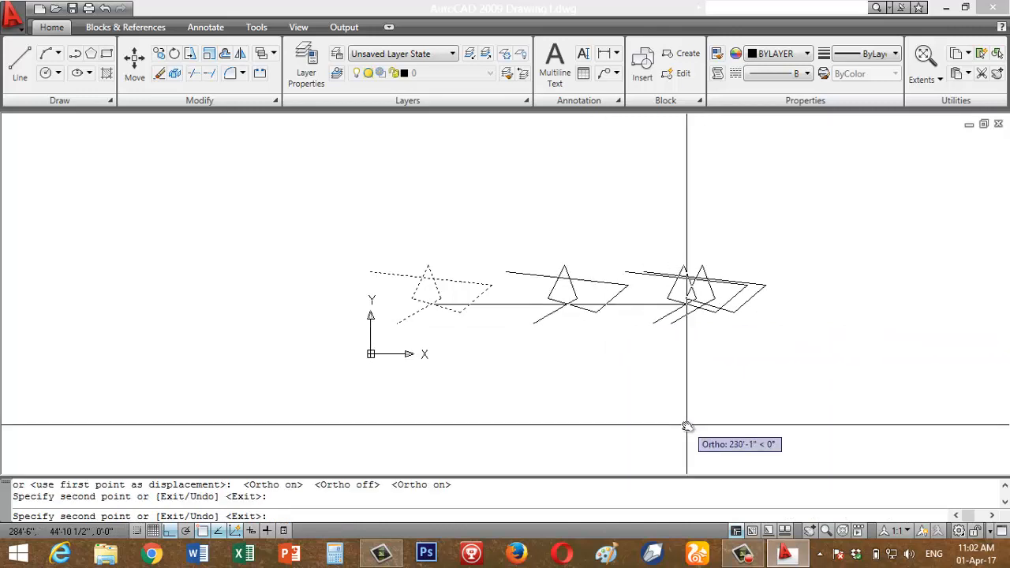
pyautogui.press('Return')
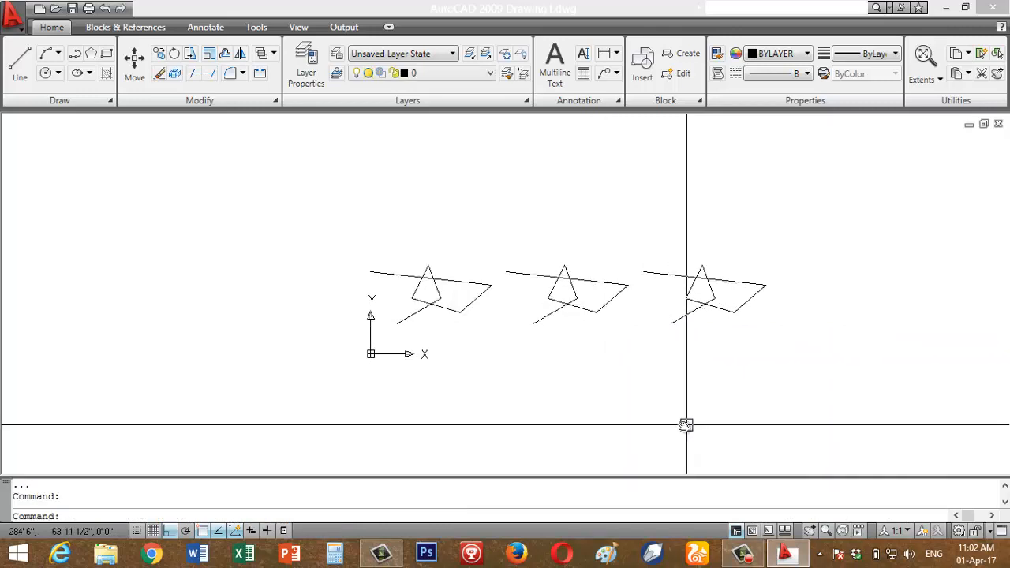
# Step: Crossing-select the middle zigzag copy twice, clearing each selection
pyautogui.click(621, 386)
pyautogui.click(539, 251)
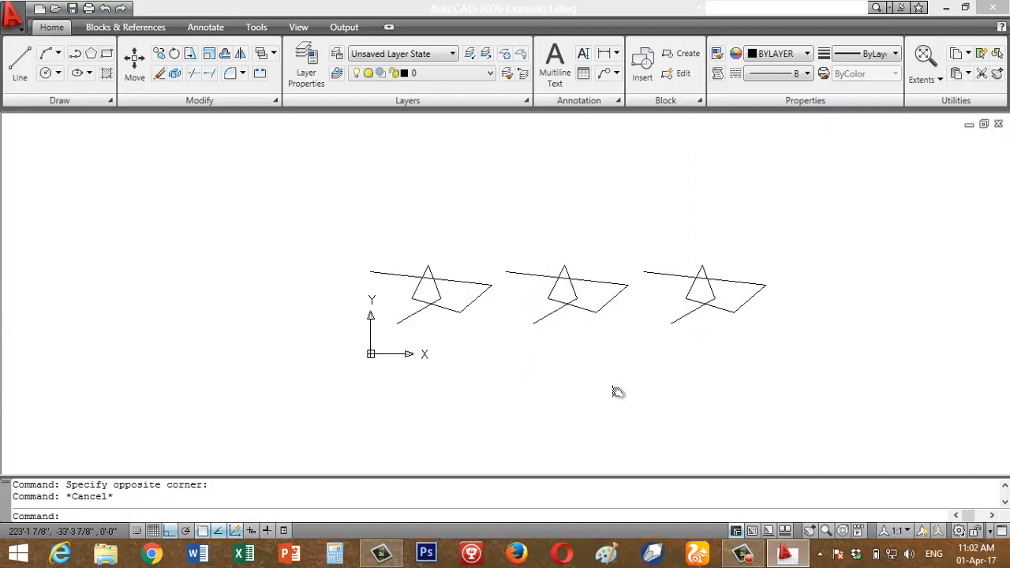
pyautogui.click(610, 387)
pyautogui.click(519, 243)
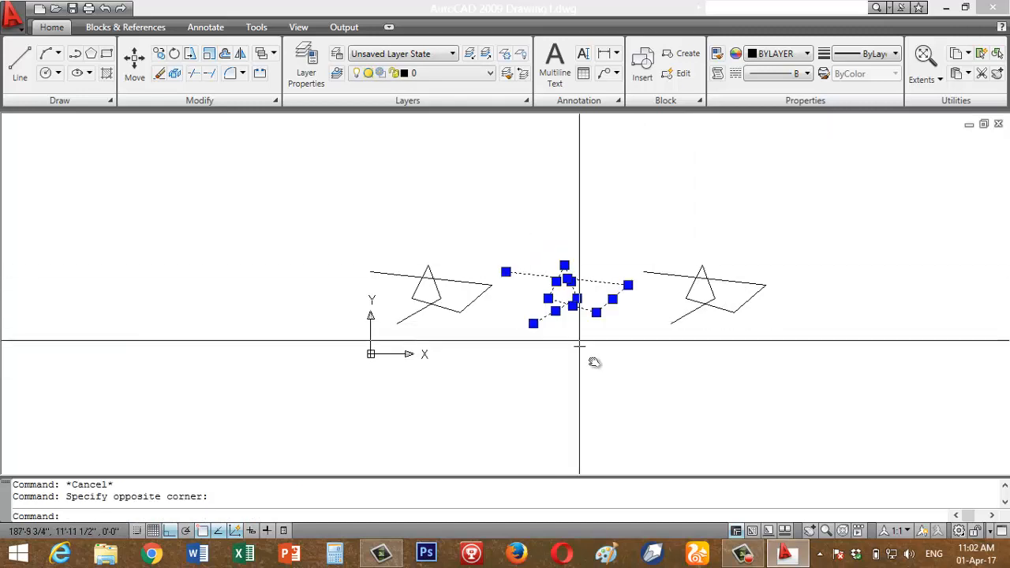
pyautogui.press('Escape')
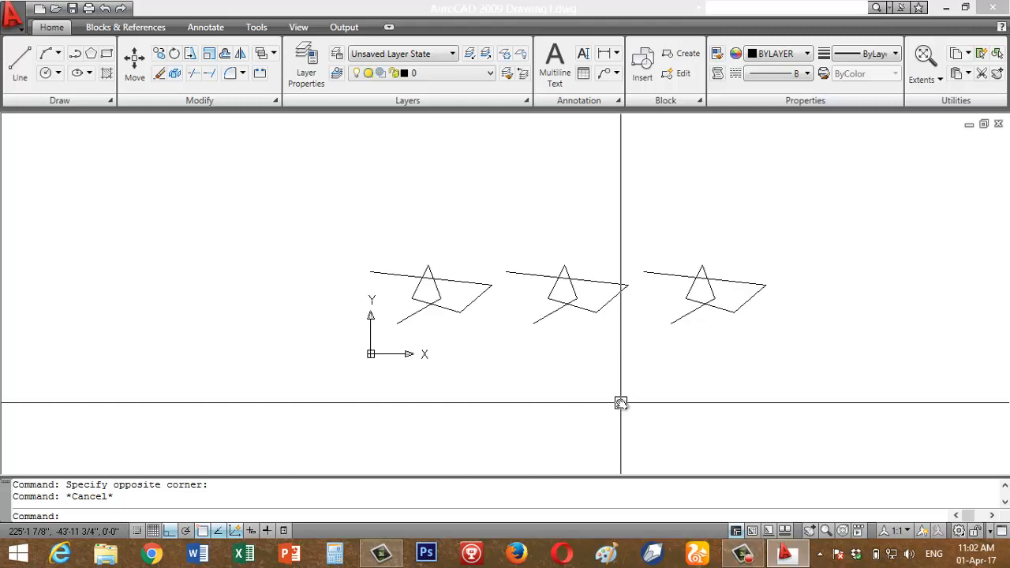
# Step: Erase the middle zigzag copy, picking all its lines with a crossing selection
pyautogui.write('e')
pyautogui.press('Return')
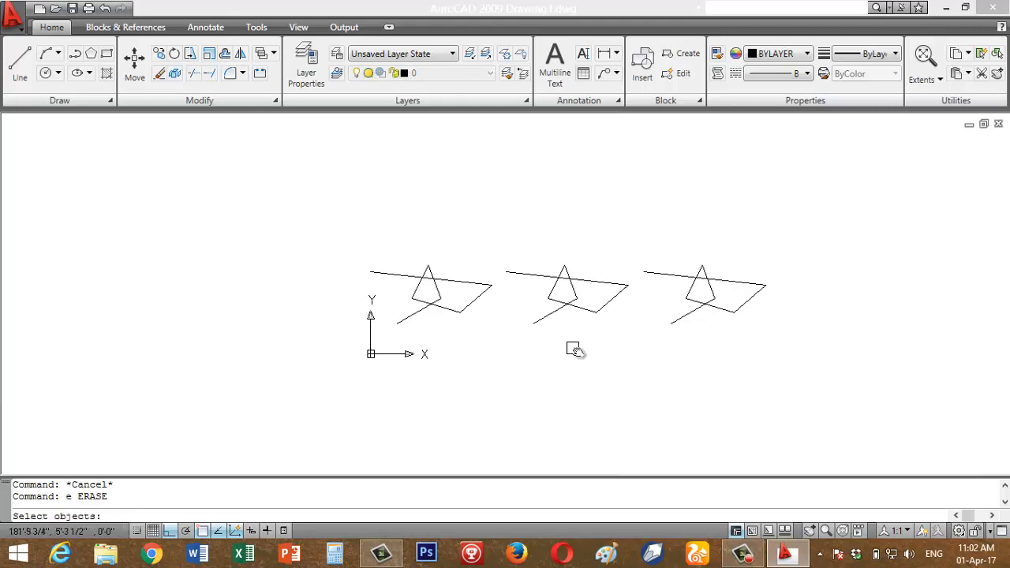
pyautogui.click(610, 361)
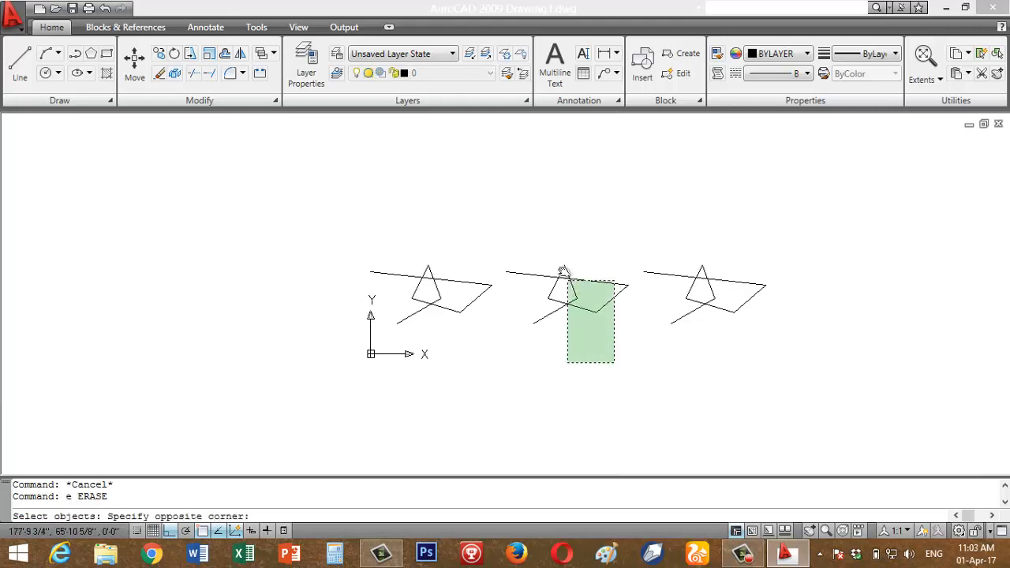
pyautogui.click(546, 243)
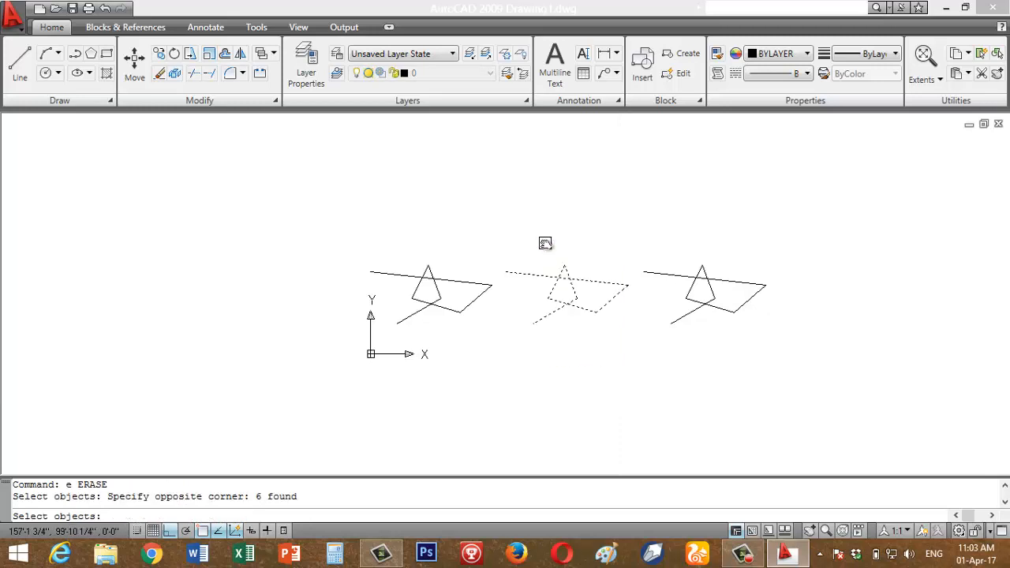
pyautogui.press('Return')
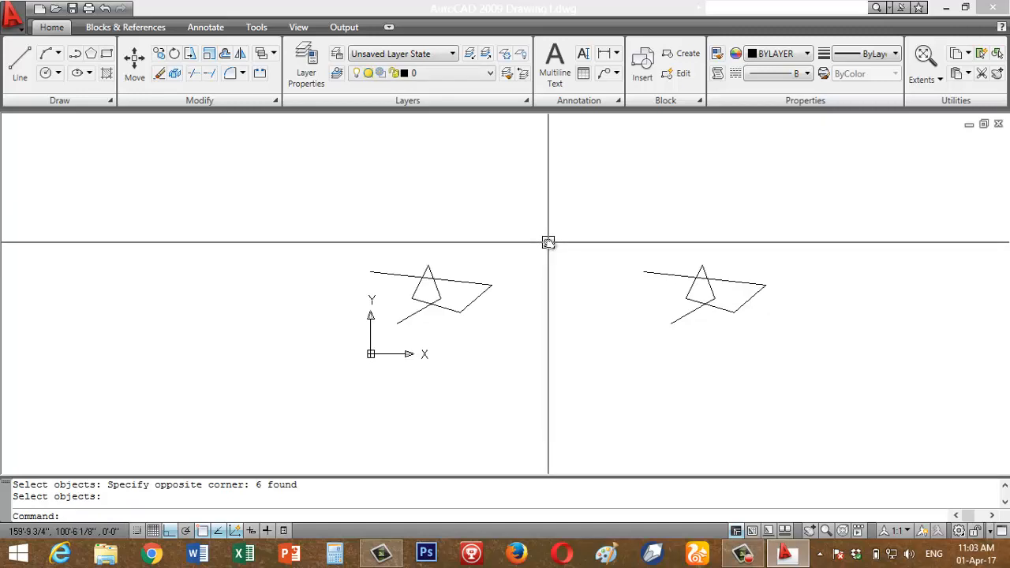
# Step: Erase the far-right zigzag copy, enclosing it entirely in a window selection
pyautogui.write('e')
pyautogui.press('Return')
pyautogui.click(572, 229)
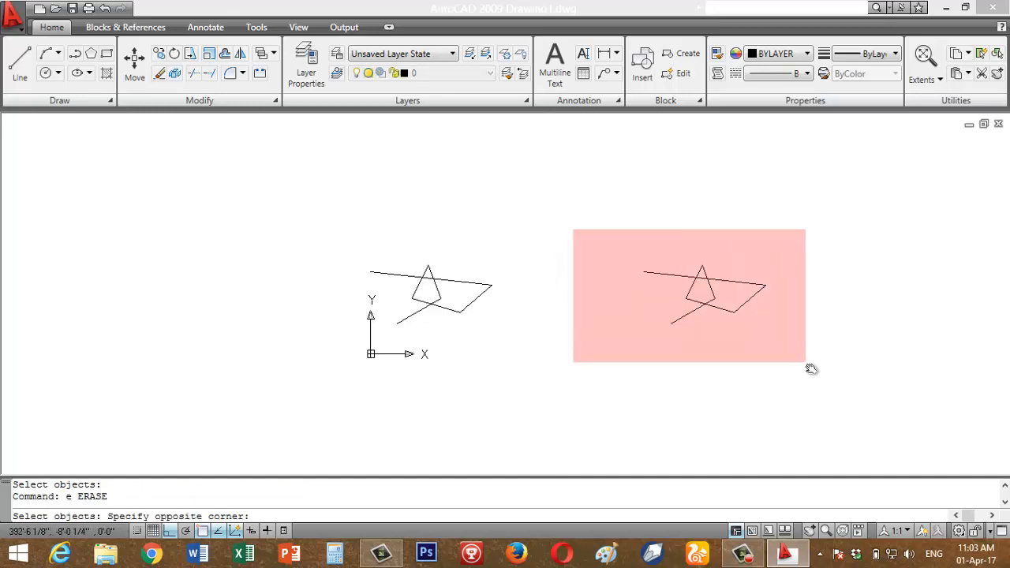
pyautogui.click(813, 373)
pyautogui.press('Return')
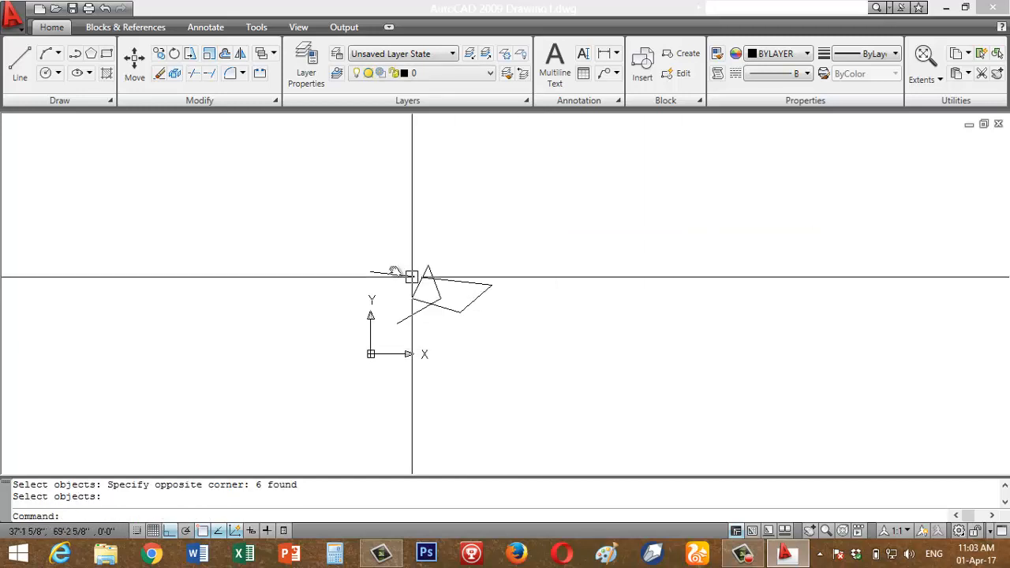
# Step: Window-select the remaining original zigzag and clear the selection
pyautogui.click(350, 243)
pyautogui.click(579, 362)
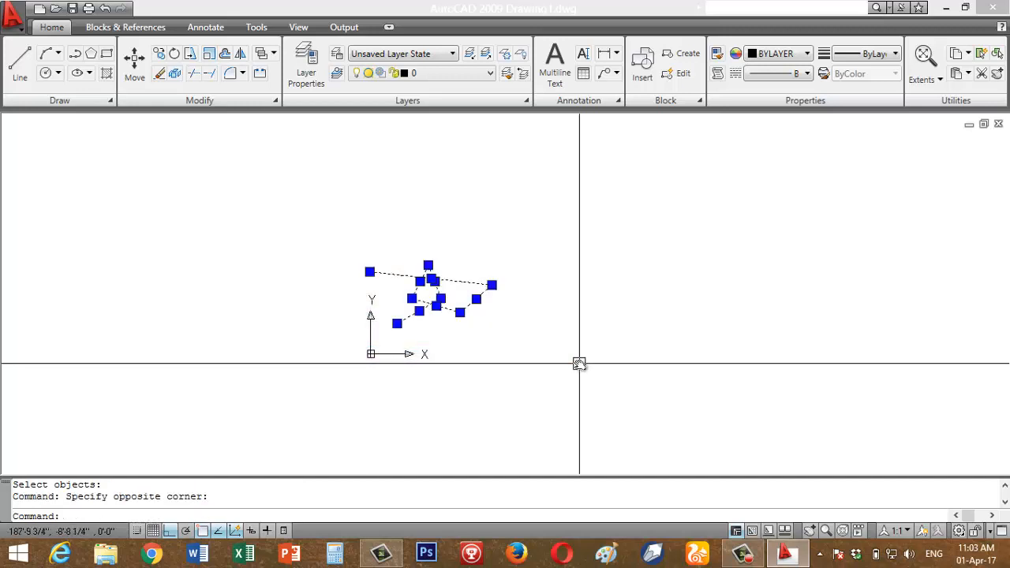
pyautogui.press('Escape')
# Step: Copy the crossing-selected original zigzag from a base point inside its triangle, placing one copy well to its right with Ortho on
pyautogui.write('co')
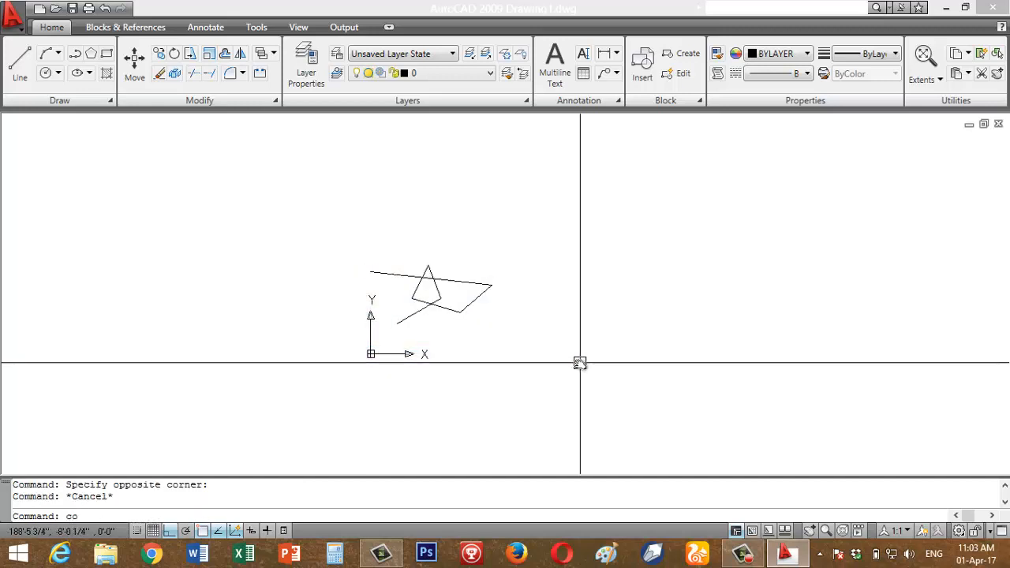
pyautogui.press('Return')
pyautogui.click(527, 343)
pyautogui.click(349, 221)
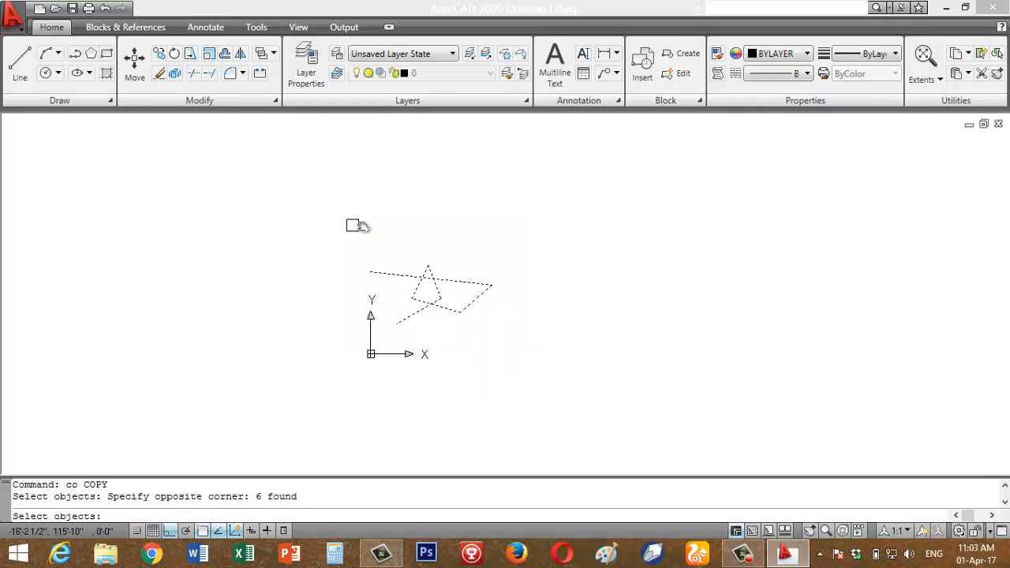
pyautogui.press('Return')
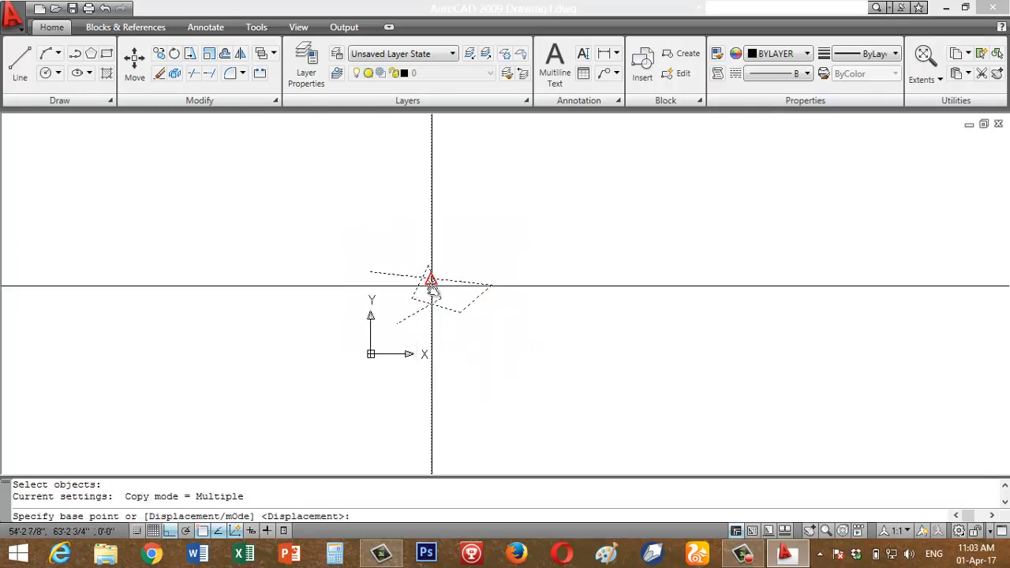
pyautogui.click(430, 299)
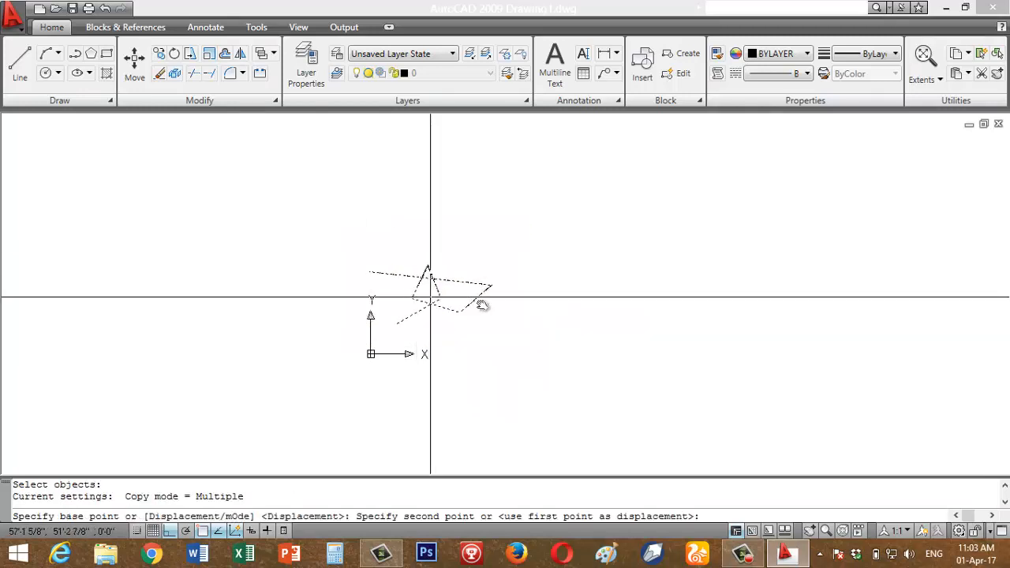
pyautogui.click(707, 306)
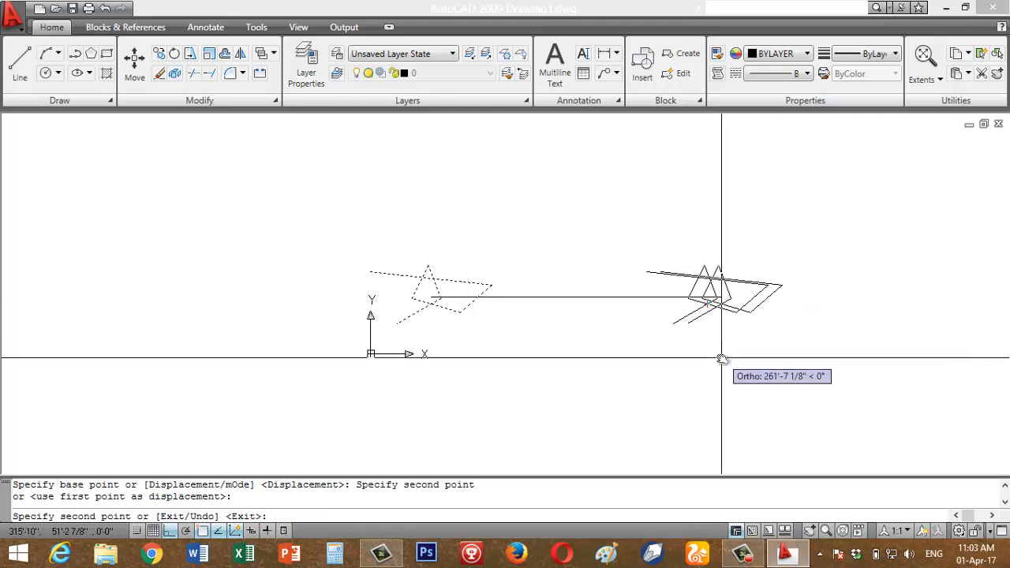
pyautogui.press('Escape')
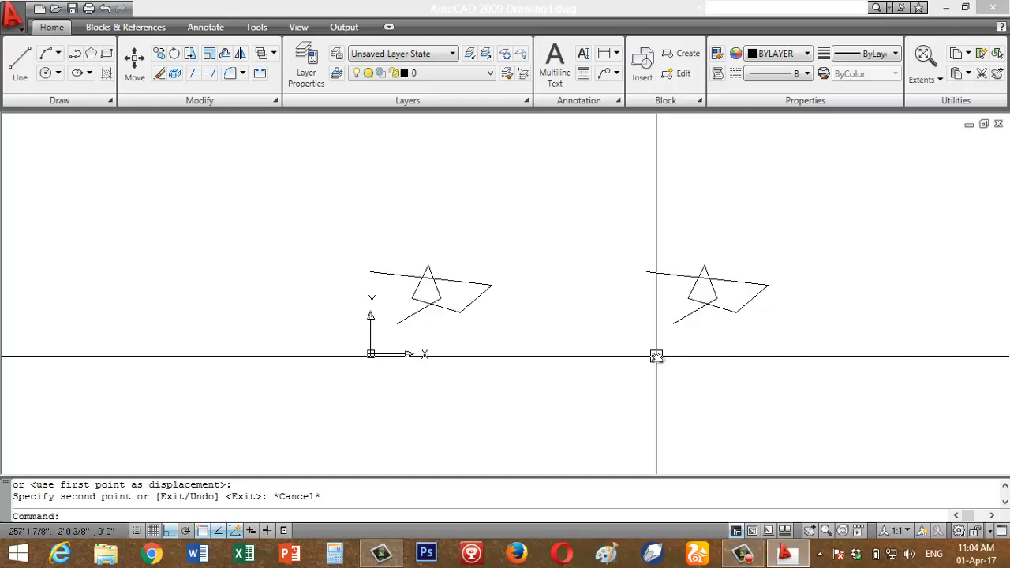
pyautogui.moveTo(656, 357); pyautogui.dragTo(657, 358, button='middle')
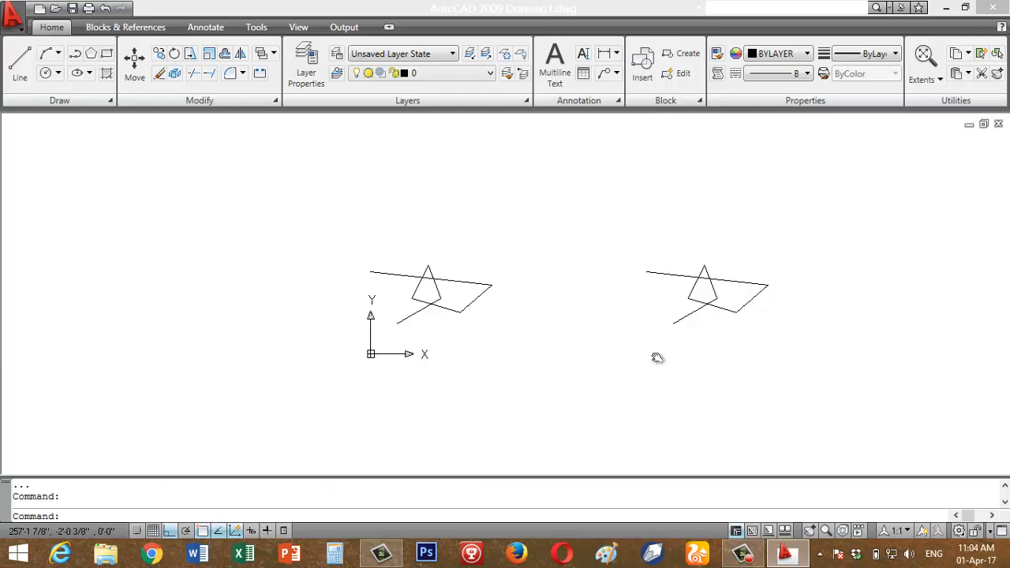